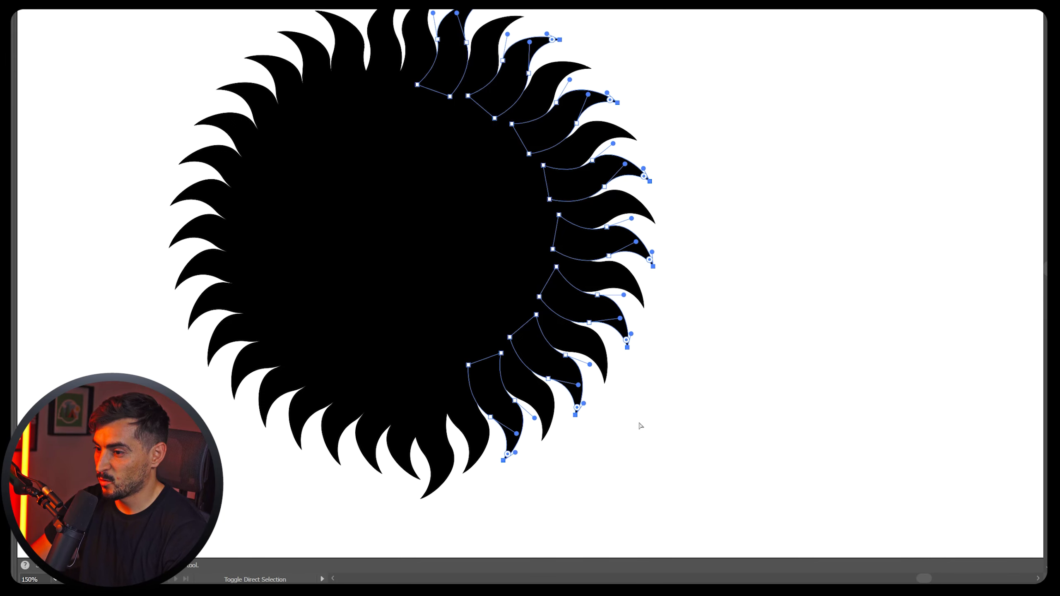
- Shorten the alternating rays on the sun's right side by moving their tips about 14 px left and 11 px up
{"action": "scroll", "coordinate": [656, 277], "scroll_direction": "up", "scroll_amount": 1}
{"action": "left_click_drag", "start_coordinate": [660, 262], "coordinate": [642, 245]}
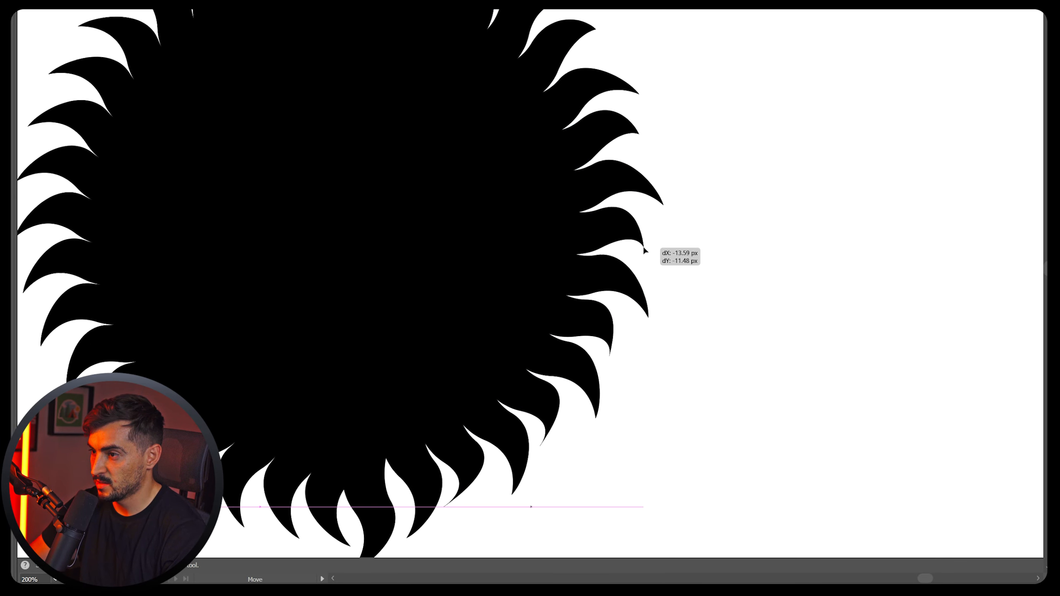
- Examine the reference sun illustrations with faces that sit beside the black sun shape
{"action": "scroll", "coordinate": [755, 183], "scroll_direction": "down", "scroll_amount": 4}
{"action": "left_click", "coordinate": [765, 174]}
{"action": "key", "text": "space"}
{"action": "left_click_drag", "start_coordinate": [814, 136], "coordinate": [615, 154]}
{"action": "key", "text": "ctrl+z"}
{"action": "key", "text": "space"}
{"action": "left_click_drag", "start_coordinate": [564, 88], "coordinate": [424, 310]}
{"action": "scroll", "coordinate": [510, 236], "scroll_direction": "down", "scroll_amount": 2}
{"action": "left_click_drag", "start_coordinate": [627, 237], "coordinate": [464, 404]}
{"action": "left_click", "coordinate": [574, 360]}
{"action": "scroll", "coordinate": [229, 35], "scroll_direction": "up", "scroll_amount": 4}
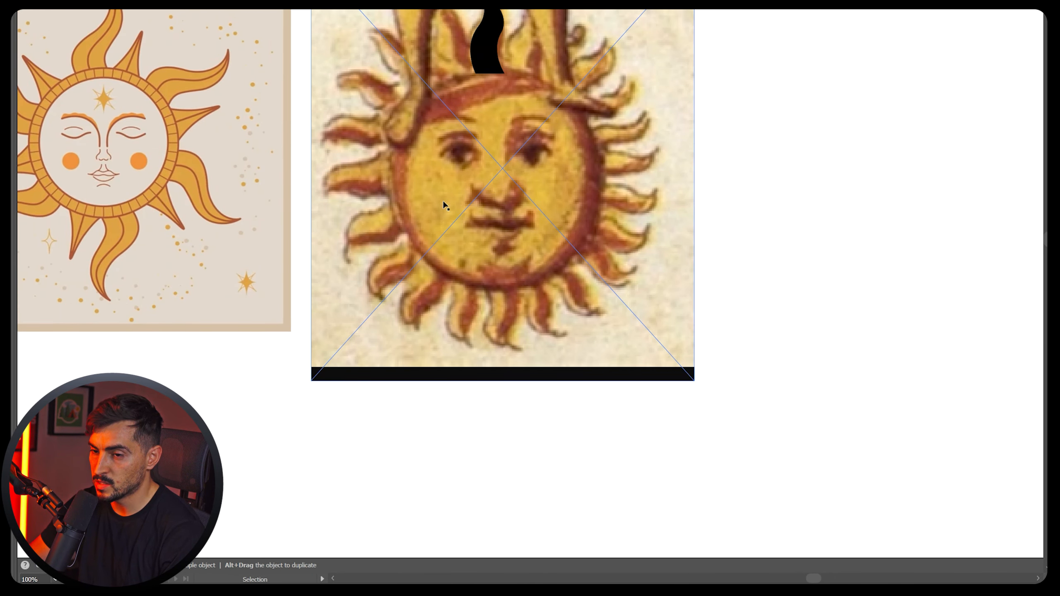
- Draw an ellipse about 130 px wide and 65 px high on the empty canvas beside the black sun
{"action": "scroll", "coordinate": [418, 191], "scroll_direction": "down", "scroll_amount": 2}
{"action": "left_click", "coordinate": [419, 192]}
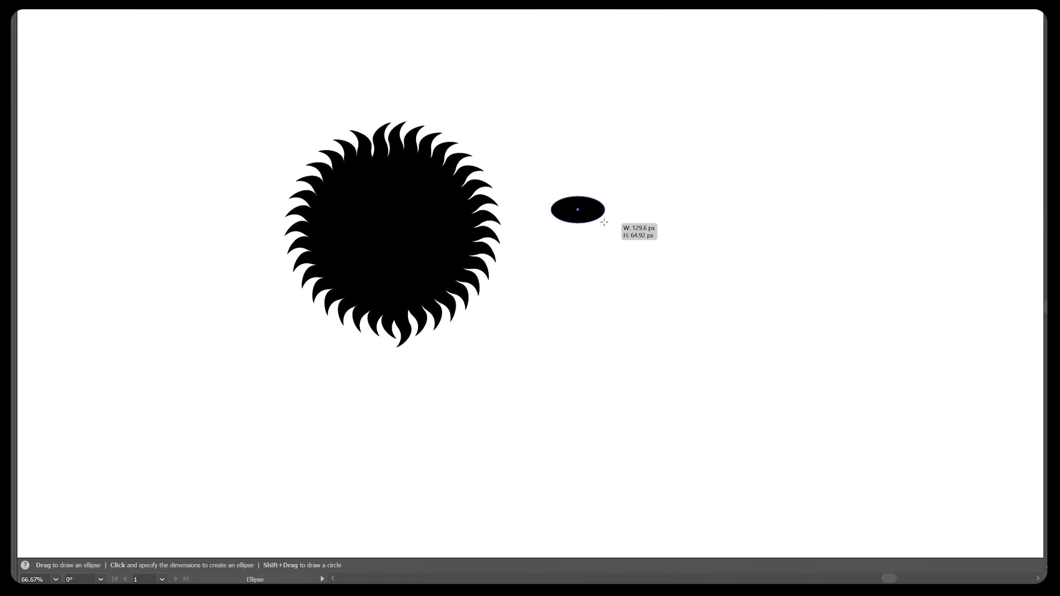
{"action": "scroll", "coordinate": [614, 200], "scroll_direction": "up", "scroll_amount": 5}
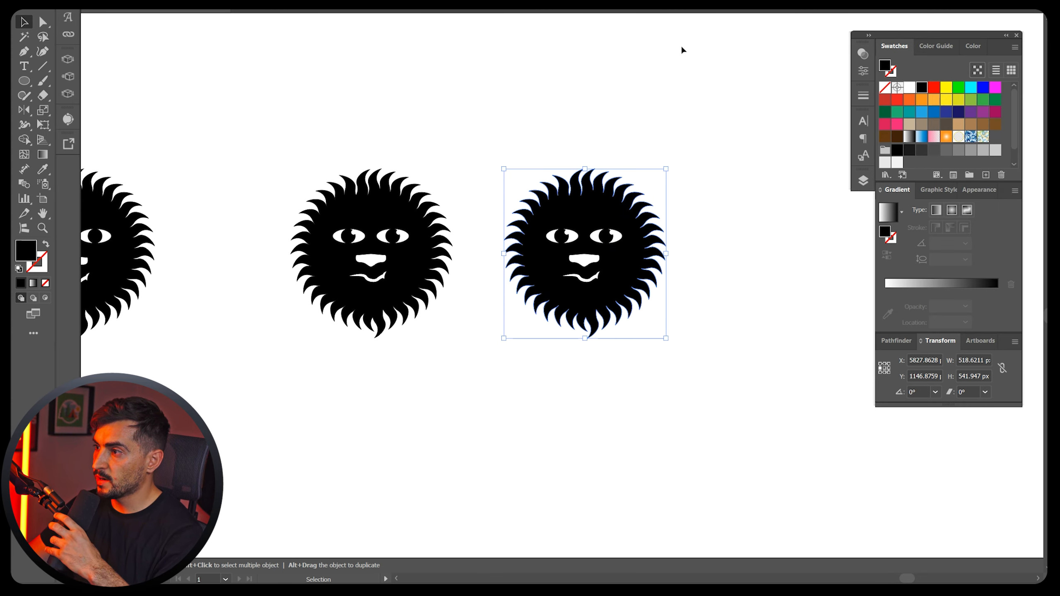
- Bring up the Pathfinder options for the selected copy of the black sun face
{"action": "left_click", "coordinate": [252, 2]}
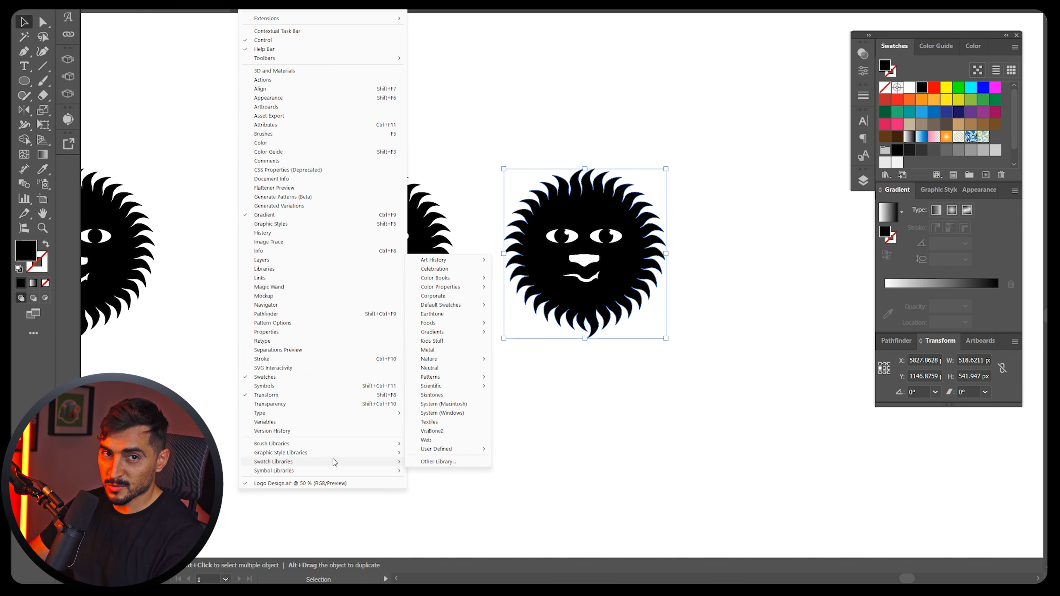
{"action": "left_click", "coordinate": [266, 314]}
{"action": "key", "text": "ctrl+plus"}
{"action": "key", "text": "ctrl+plus"}
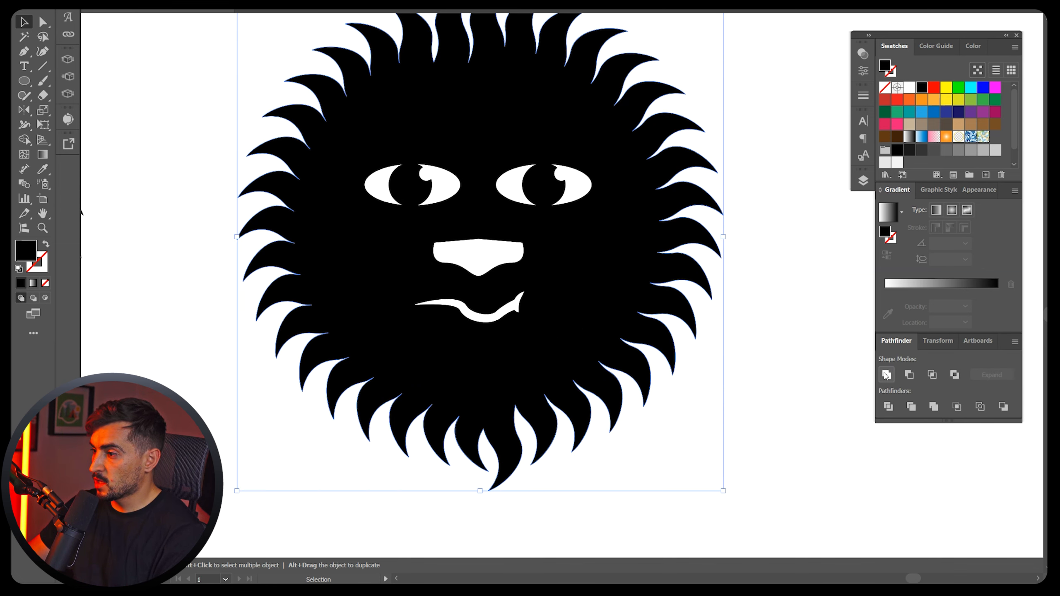
- Sample a golden-orange fill colour from the reference artwork with the Eyedropper
{"action": "scroll", "coordinate": [649, 267], "scroll_direction": "down", "scroll_amount": 2}
{"action": "left_click_drag", "start_coordinate": [647, 213], "coordinate": [585, 208]}
{"action": "scroll", "coordinate": [586, 207], "scroll_direction": "down", "scroll_amount": 3}
{"action": "left_click_drag", "start_coordinate": [570, 139], "coordinate": [477, 316]}
{"action": "left_click_drag", "start_coordinate": [303, 113], "coordinate": [412, 121]}
{"action": "key", "text": "i"}
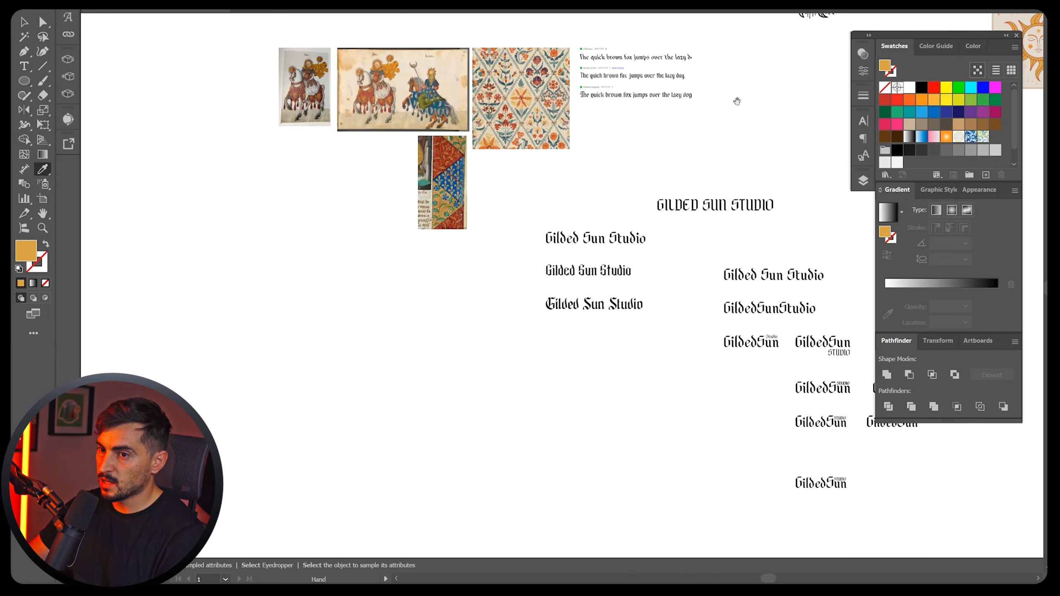
- Draw a rectangle about 696 px wide and 332 px high beside the coloured sun emblem
{"action": "scroll", "coordinate": [354, 79], "scroll_direction": "up", "scroll_amount": 6}
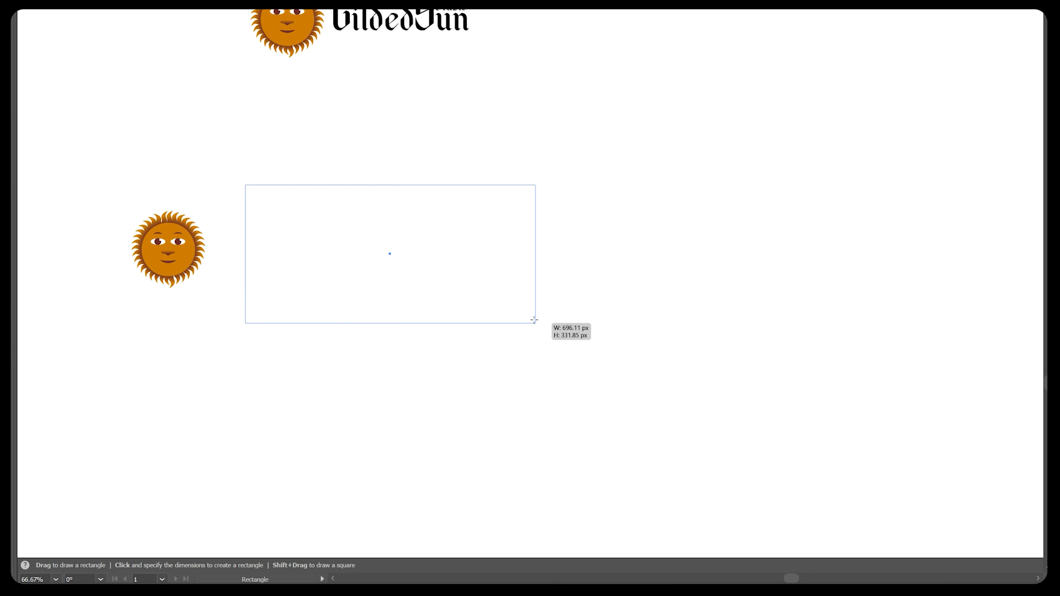
{"action": "left_click_drag", "start_coordinate": [534, 318], "coordinate": [535, 313]}
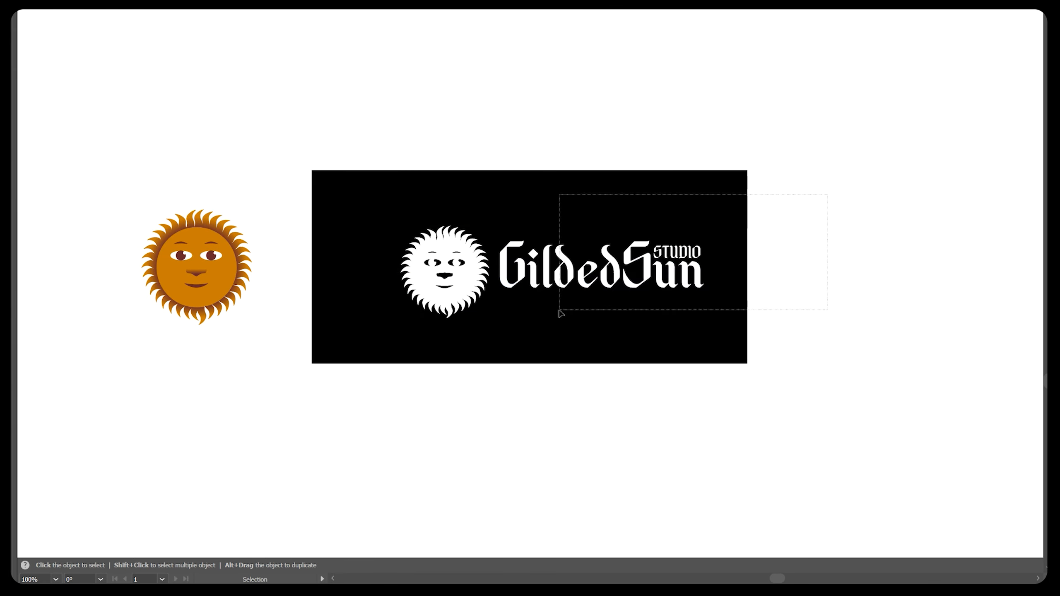
- Select the white sun and GildedSun Studio lettering and nudge them up and left to centre them on the black rectangle
{"action": "left_click_drag", "start_coordinate": [560, 310], "coordinate": [425, 309]}
{"action": "key", "text": "shift+Up"}
{"action": "key", "text": "shift+Up"}
{"action": "key", "text": "shift+Up"}
{"action": "key", "text": "shift+Down"}
{"action": "key", "text": "shift+Left"}
{"action": "key", "text": "shift+Left"}
{"action": "key", "text": "shift+Left"}
{"action": "key", "text": "shift+Left"}
{"action": "key", "text": "shift+Left"}
{"action": "key", "text": "shift+Left"}
{"action": "key", "text": "shift+Right"}
{"action": "key", "text": "shift+Right"}
{"action": "key", "text": "shift+Right"}
{"action": "left_click", "coordinate": [463, 202]}
{"action": "scroll", "coordinate": [441, 261], "scroll_direction": "up", "scroll_amount": 5}
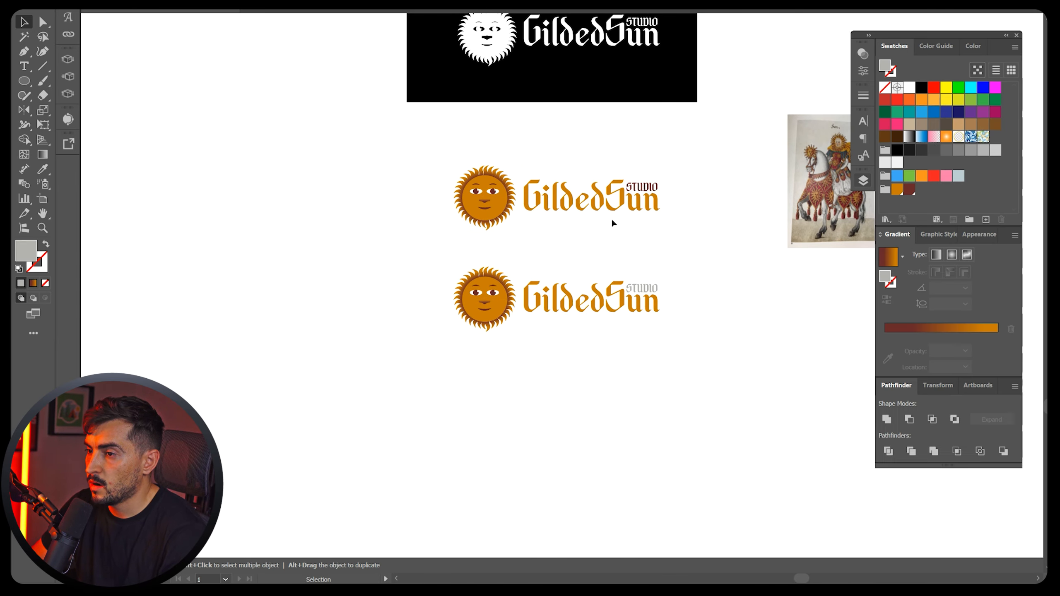
- Examine the fleur-de-lis pattern in the medieval manuscript reference image
{"action": "key", "text": "Tab"}
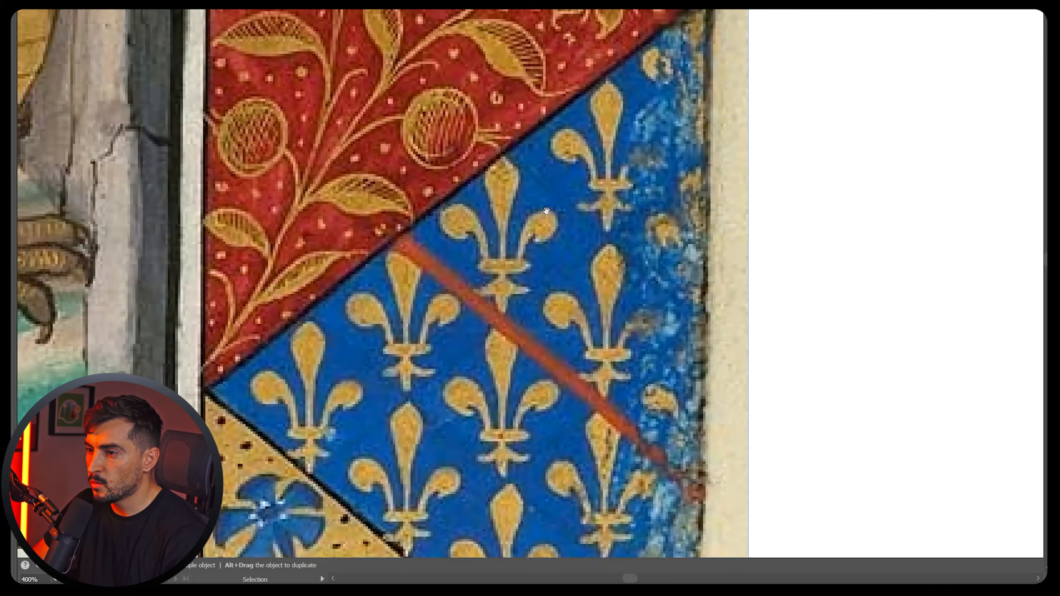
{"action": "scroll", "coordinate": [546, 210], "scroll_direction": "down", "scroll_amount": 5}
{"action": "scroll", "coordinate": [493, 298], "scroll_direction": "down", "scroll_amount": 4}
{"action": "left_click_drag", "start_coordinate": [705, 260], "coordinate": [807, 462]}
{"action": "scroll", "coordinate": [505, 223], "scroll_direction": "up", "scroll_amount": 1}
{"action": "left_click_drag", "start_coordinate": [271, 253], "coordinate": [328, 21]}
{"action": "left_click_drag", "start_coordinate": [684, 428], "coordinate": [573, 200]}
{"action": "scroll", "coordinate": [550, 272], "scroll_direction": "up", "scroll_amount": 4}
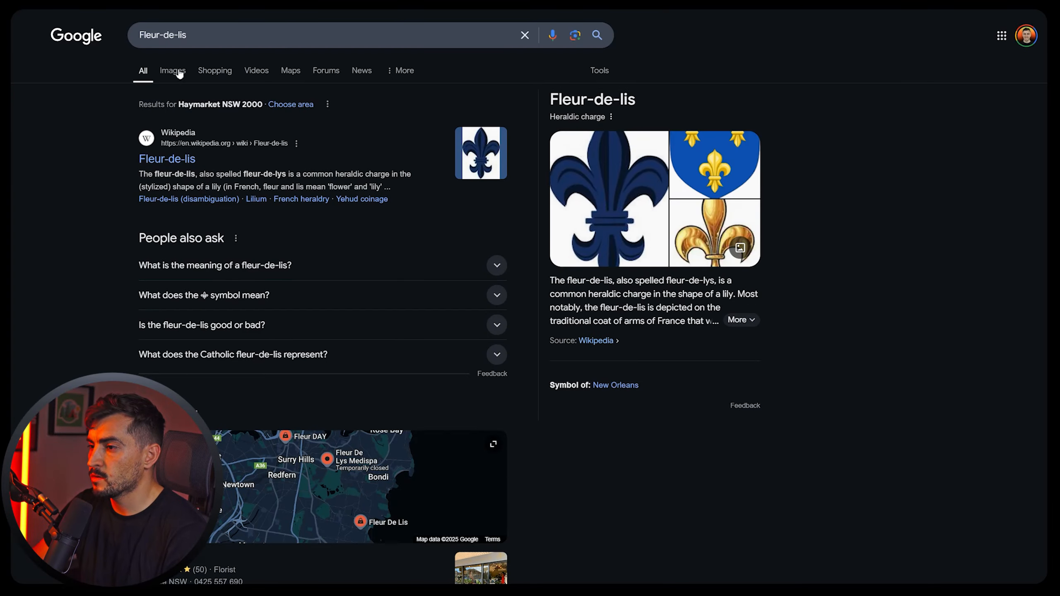
- Switch to the Google results for Fleur-de-lis and copy the black iStock fleur-de-lis picture from the image results
{"action": "left_click", "coordinate": [184, 71]}
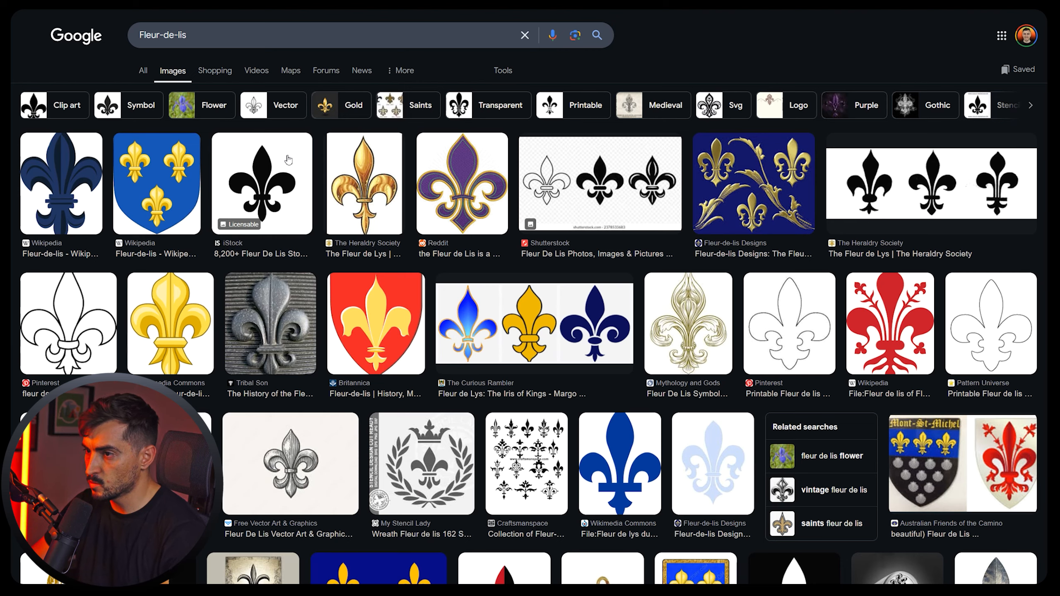
{"action": "left_click", "coordinate": [282, 165]}
{"action": "right_click", "coordinate": [844, 265]}
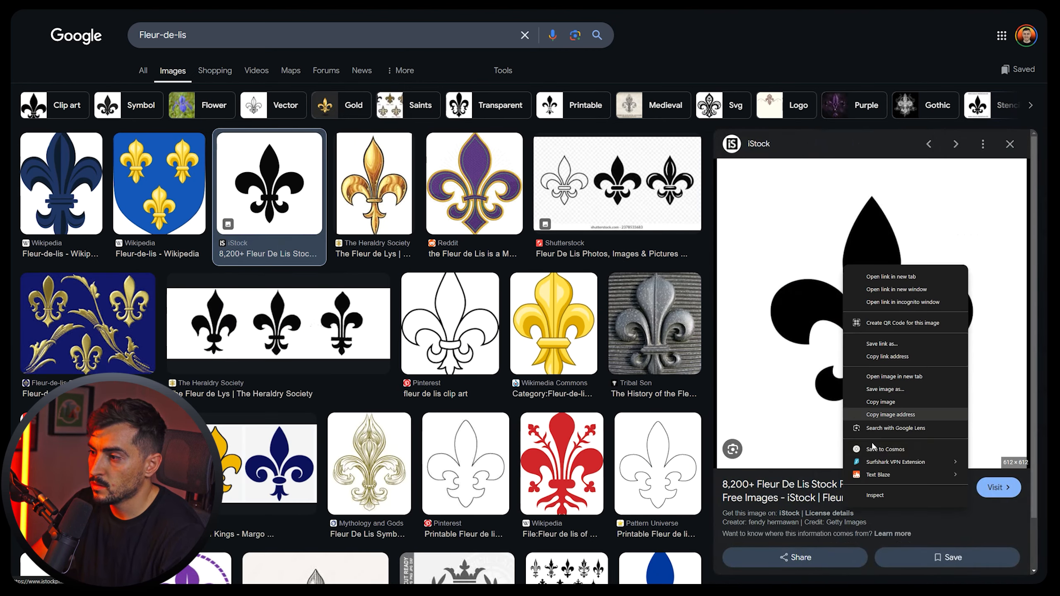
{"action": "left_click", "coordinate": [878, 416]}
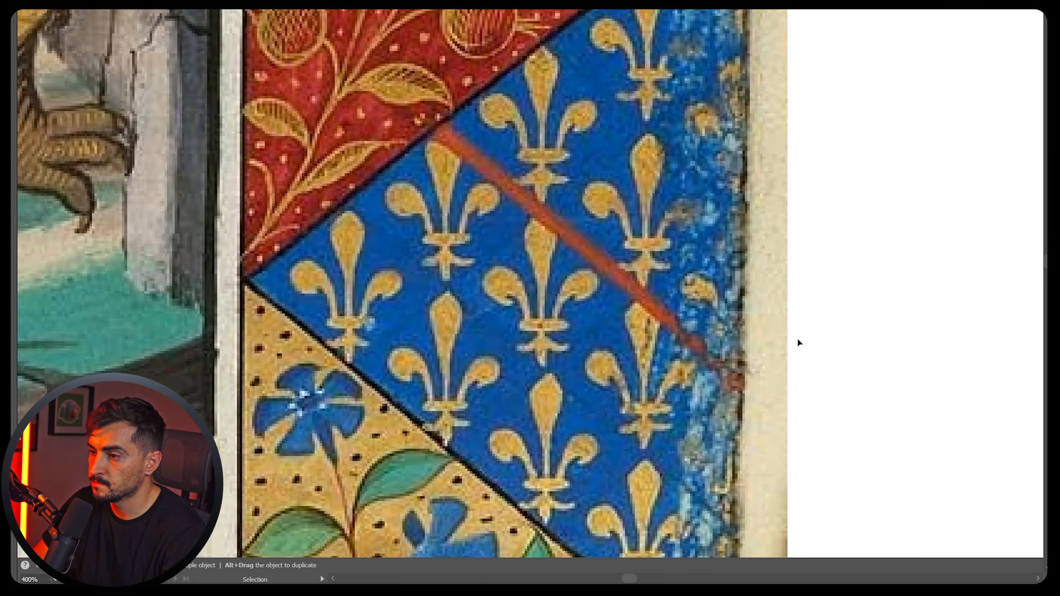
- Return to Illustrator, paste the fleur-de-lis image and move it onto an empty area away from the lettering variations
{"action": "key", "text": "ctrl+minus"}
{"action": "key", "text": "ctrl+minus"}
{"action": "key", "text": "ctrl+minus"}
{"action": "key", "text": "ctrl+minus"}
{"action": "key", "text": "ctrl+minus"}
{"action": "key", "text": "ctrl+minus"}
{"action": "left_click_drag", "start_coordinate": [798, 342], "coordinate": [389, 260]}
{"action": "key", "text": "ctrl+v"}
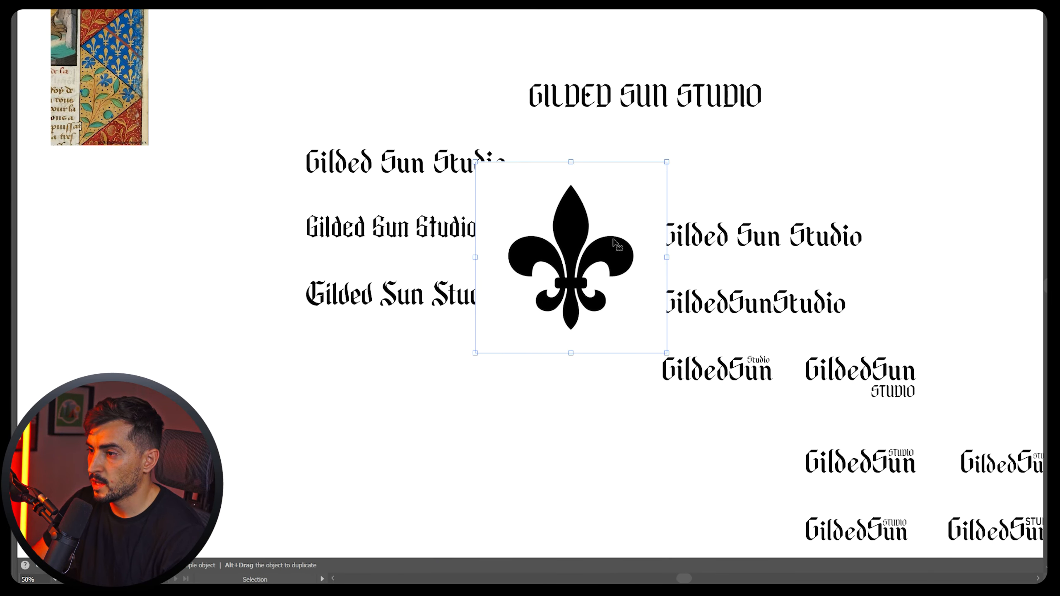
{"action": "left_click_drag", "start_coordinate": [620, 244], "coordinate": [357, 463]}
{"action": "left_click_drag", "start_coordinate": [357, 463], "coordinate": [477, 191]}
- Remove the white background square behind the traced fleur-de-lis, keeping only the black symbol
{"action": "key", "text": "Tab"}
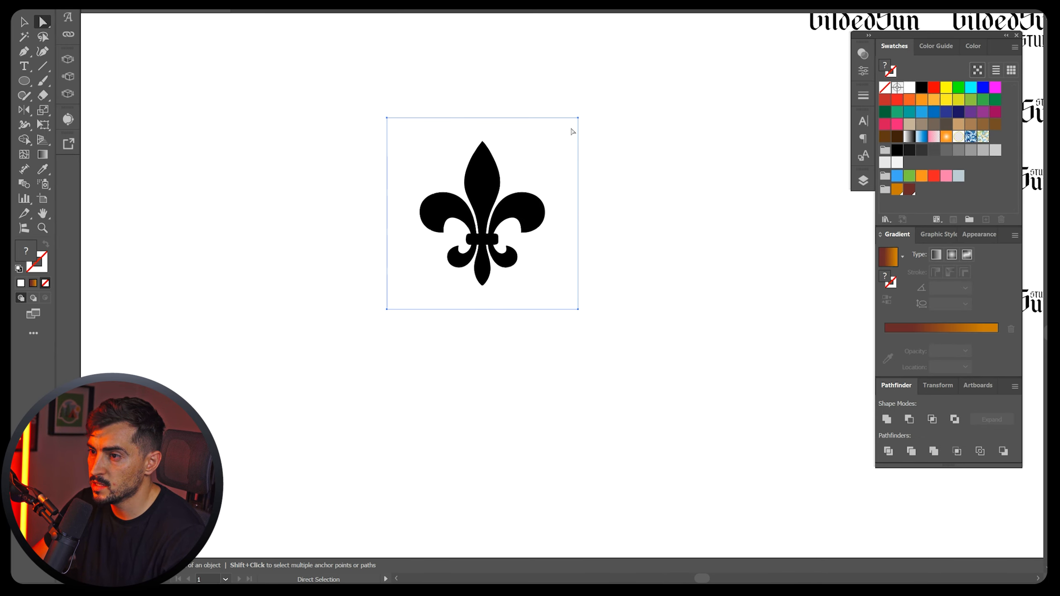
{"action": "key", "text": "Delete"}
{"action": "key", "text": "ctrl+z"}
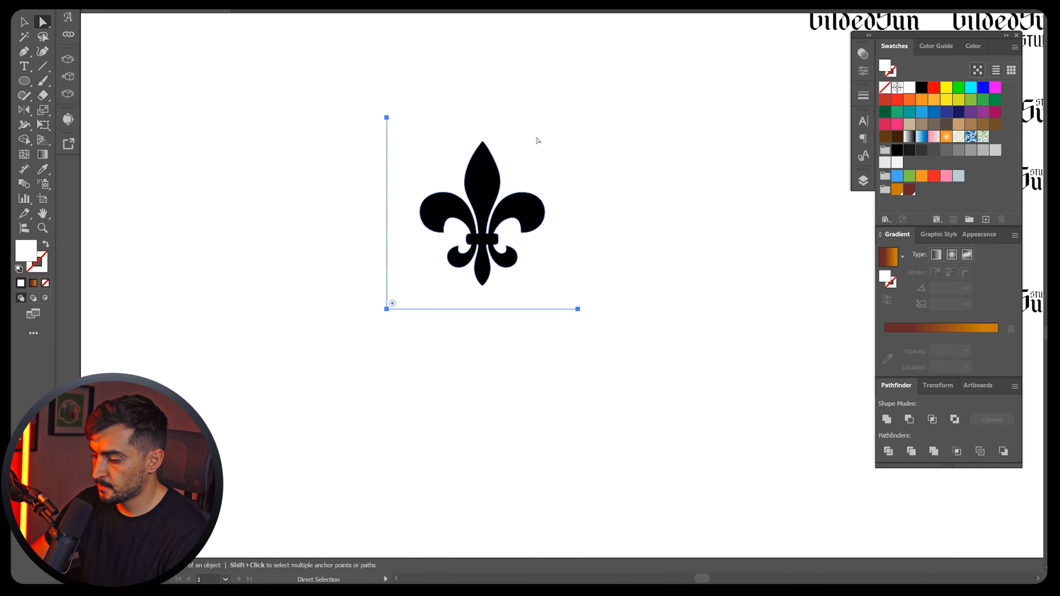
{"action": "left_click_drag", "start_coordinate": [485, 189], "coordinate": [470, 239]}
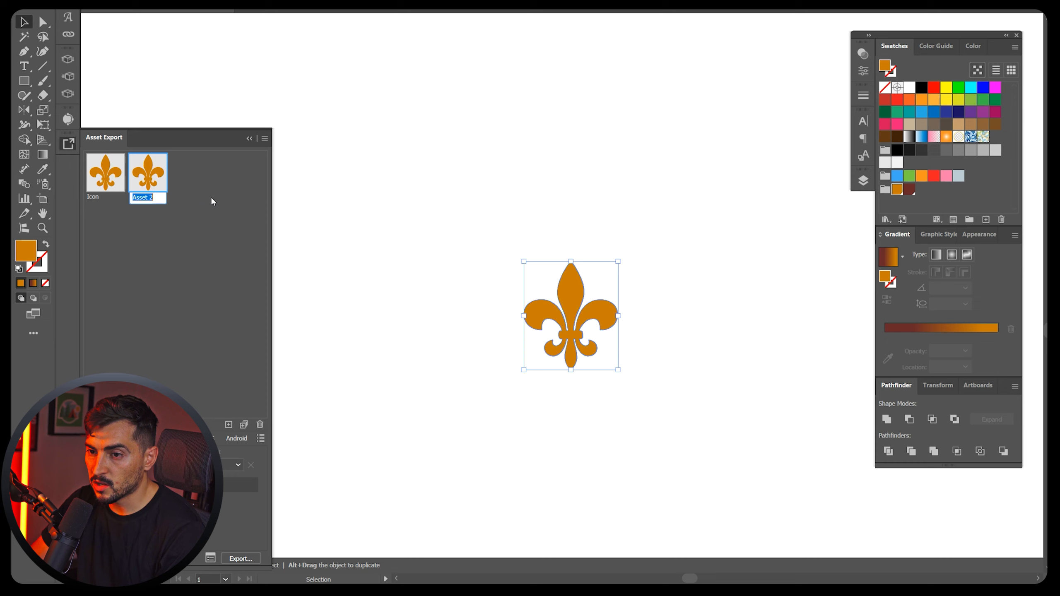
- Rename the second fleur-de-lis export asset as "Icon 30px" and export it to the offered folder
{"action": "key", "text": "BackSpace"}
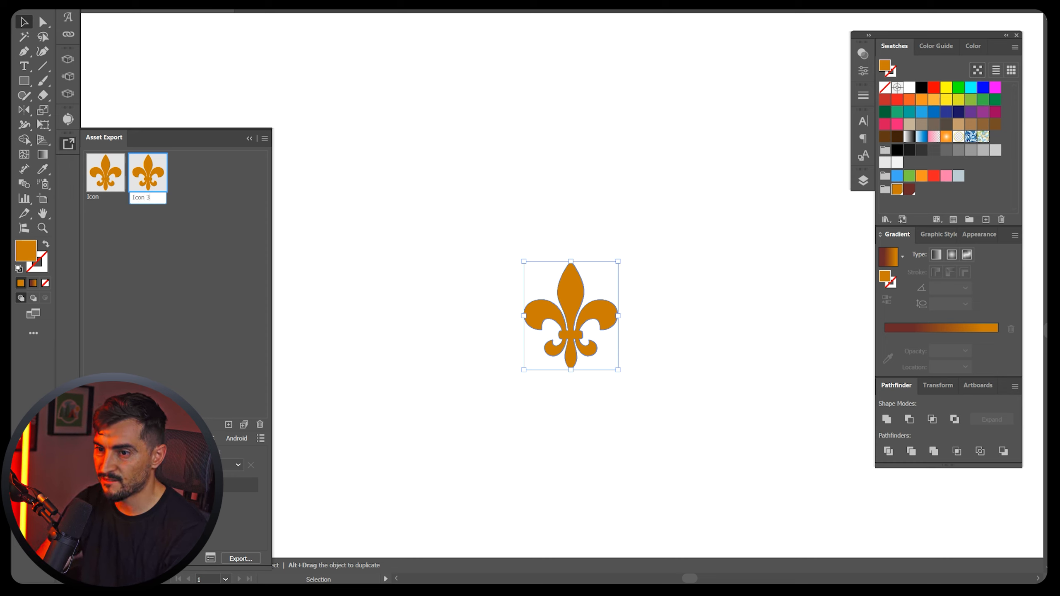
{"action": "type", "text": "Icon 30x"}
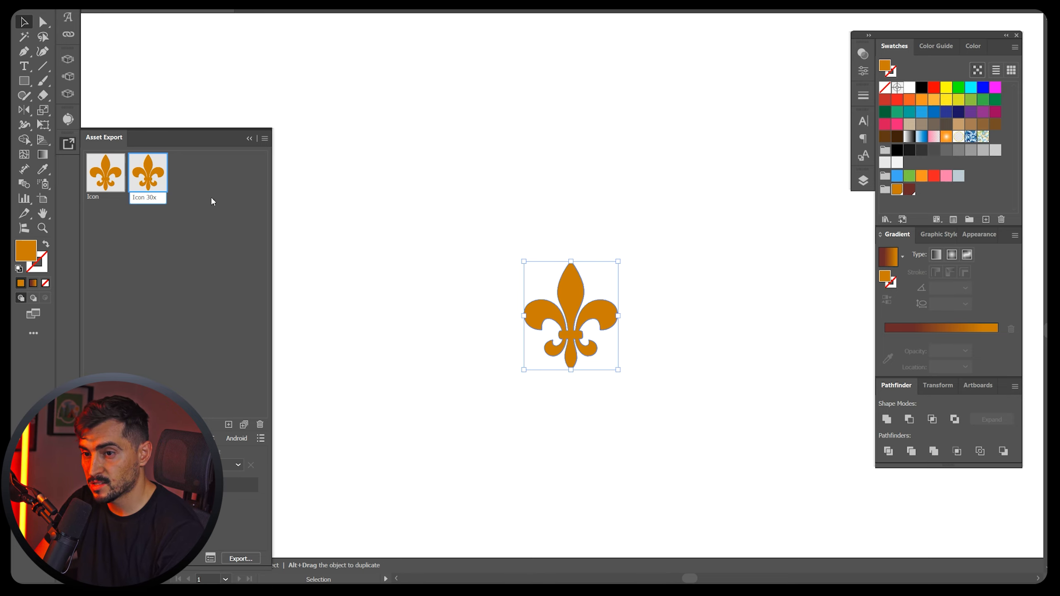
{"action": "key", "text": "BackSpace"}
{"action": "type", "text": "px"}
{"action": "key", "text": "Return"}
{"action": "left_click", "coordinate": [241, 558]}
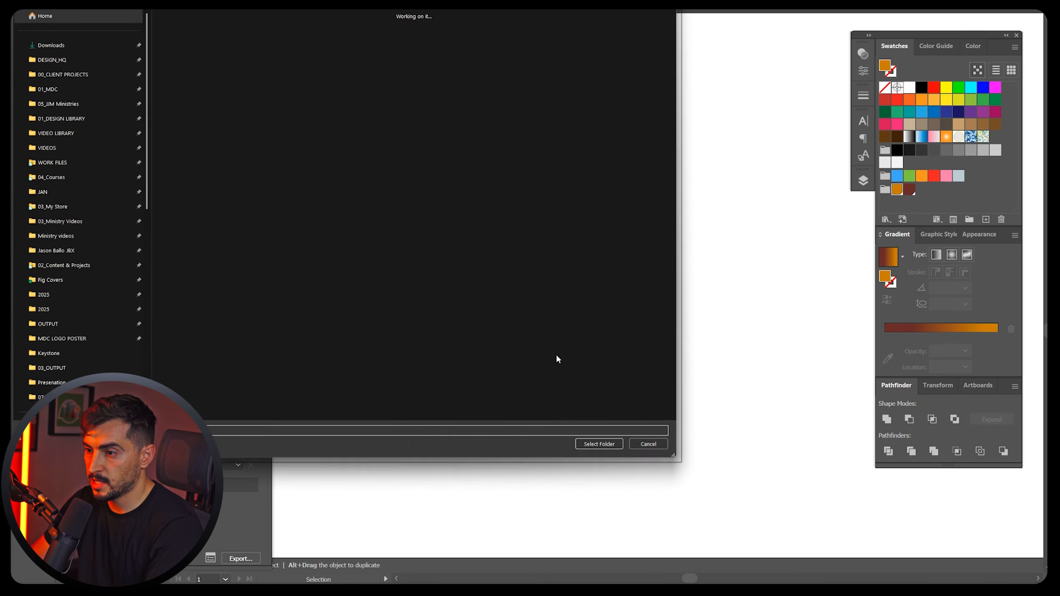
{"action": "left_click", "coordinate": [603, 446]}
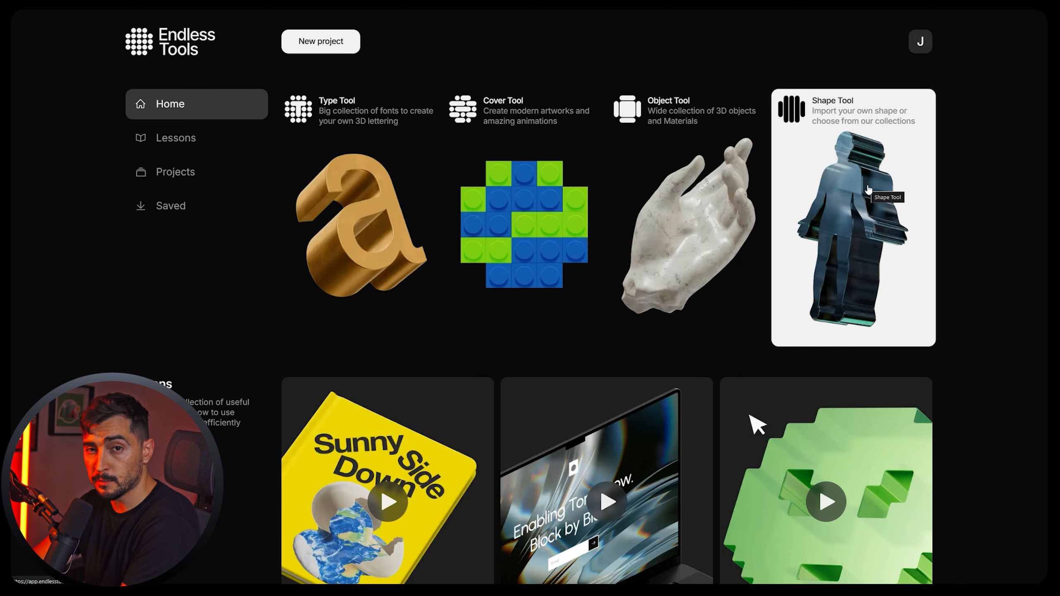
- Open the Shape Tool in Endless Tools and browse the built-in Miscellaneous and Simple shape collections
{"action": "left_click", "coordinate": [867, 188]}
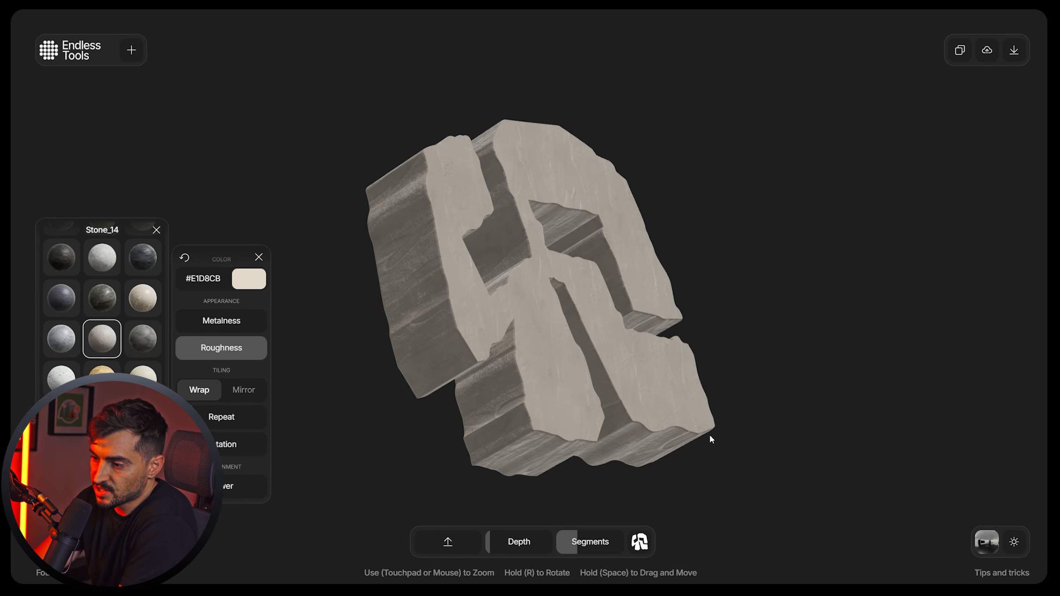
{"action": "left_click", "coordinate": [654, 544]}
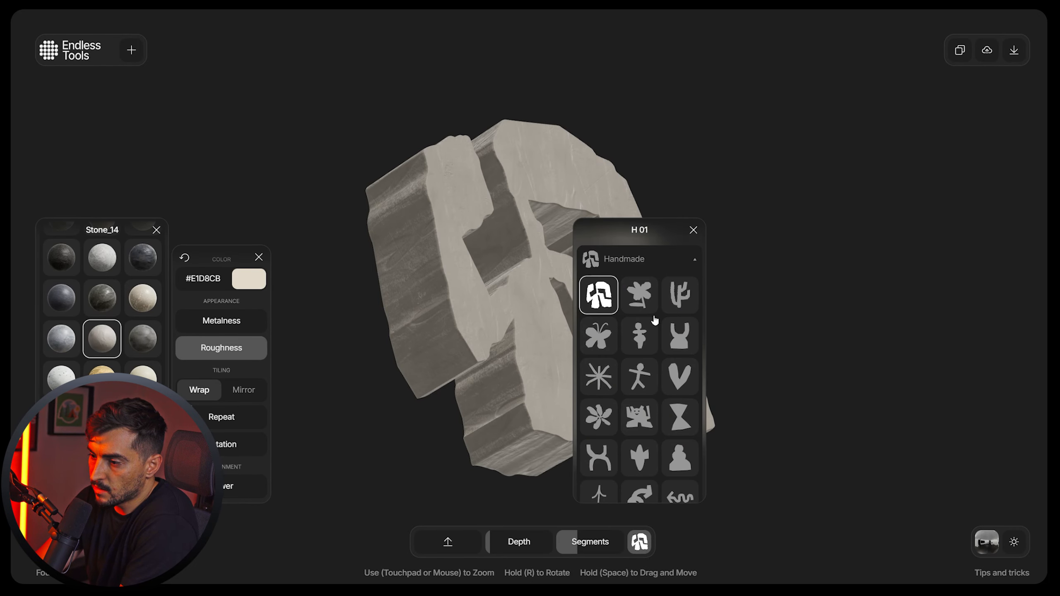
{"action": "left_click", "coordinate": [659, 290]}
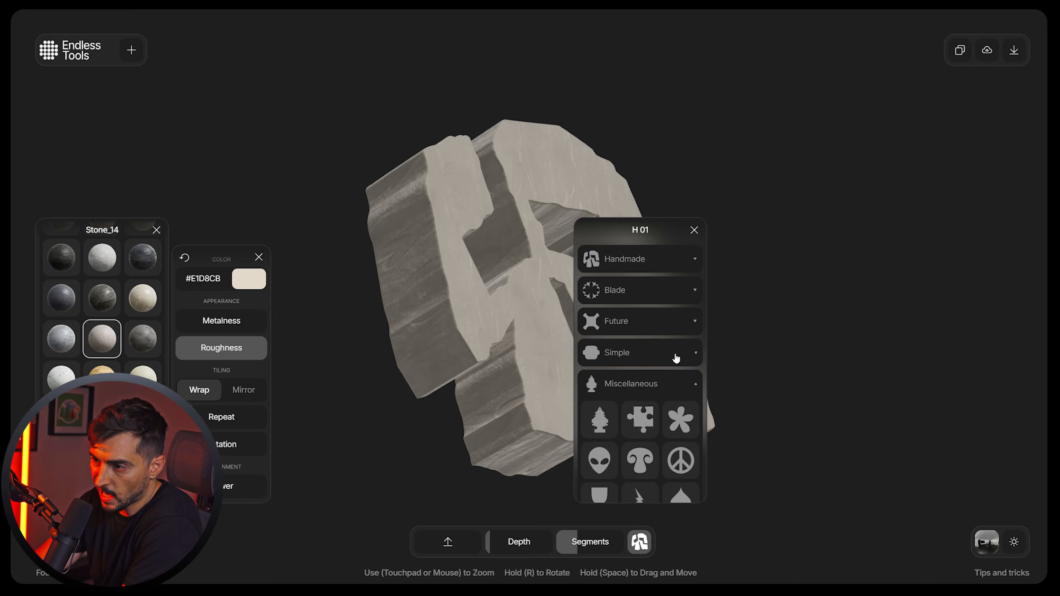
{"action": "scroll", "coordinate": [676, 358], "scroll_direction": "down", "scroll_amount": 10}
{"action": "scroll", "coordinate": [646, 311], "scroll_direction": "up", "scroll_amount": 8}
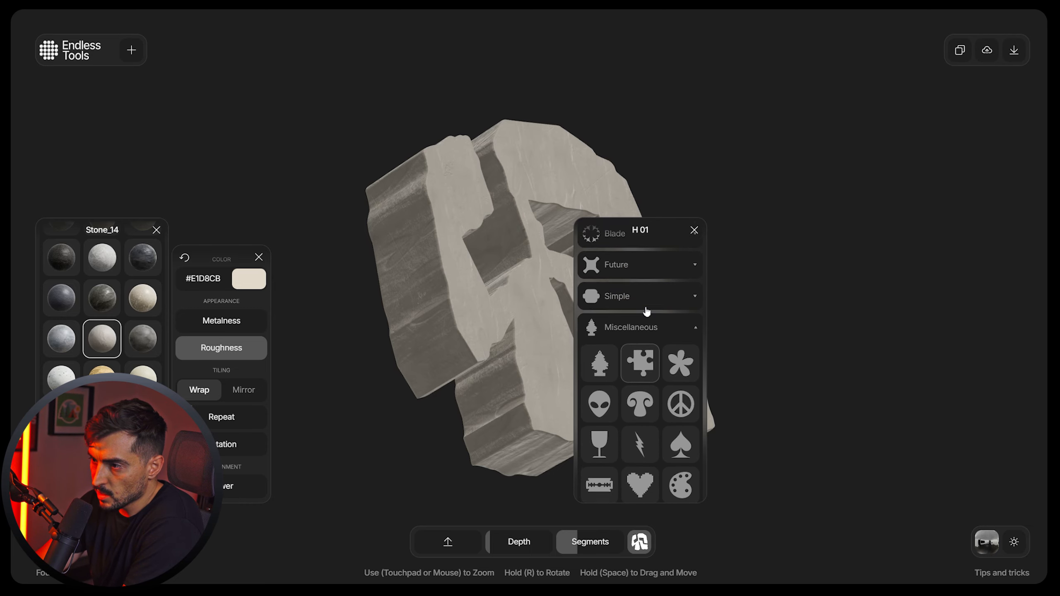
{"action": "left_click", "coordinate": [647, 309]}
- Upload the exported fleur-de-lis as the custom 3D shape and close the shape collections
{"action": "left_click", "coordinate": [446, 542]}
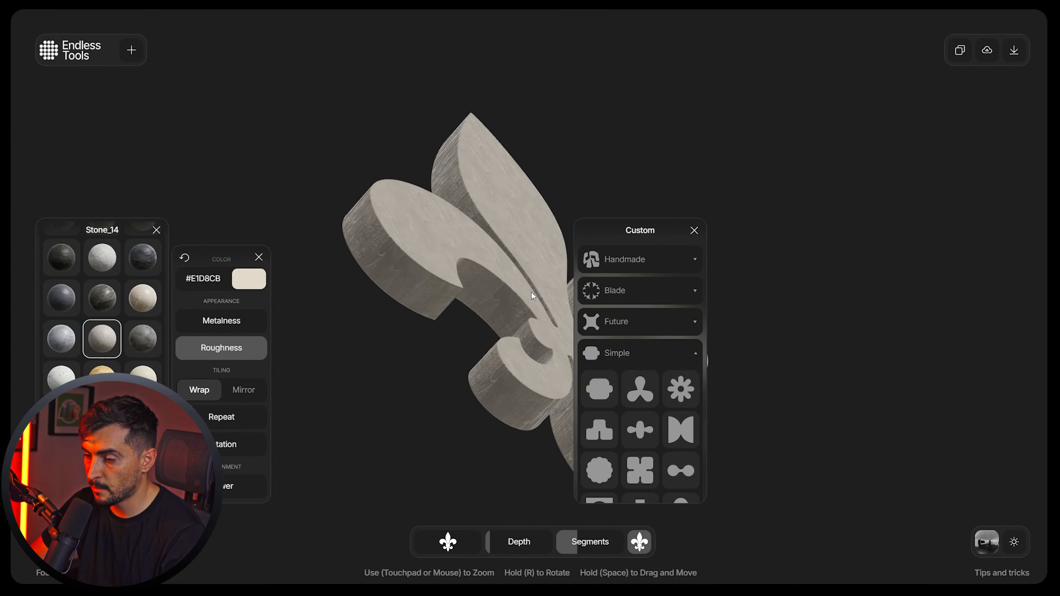
{"action": "left_click", "coordinate": [689, 233]}
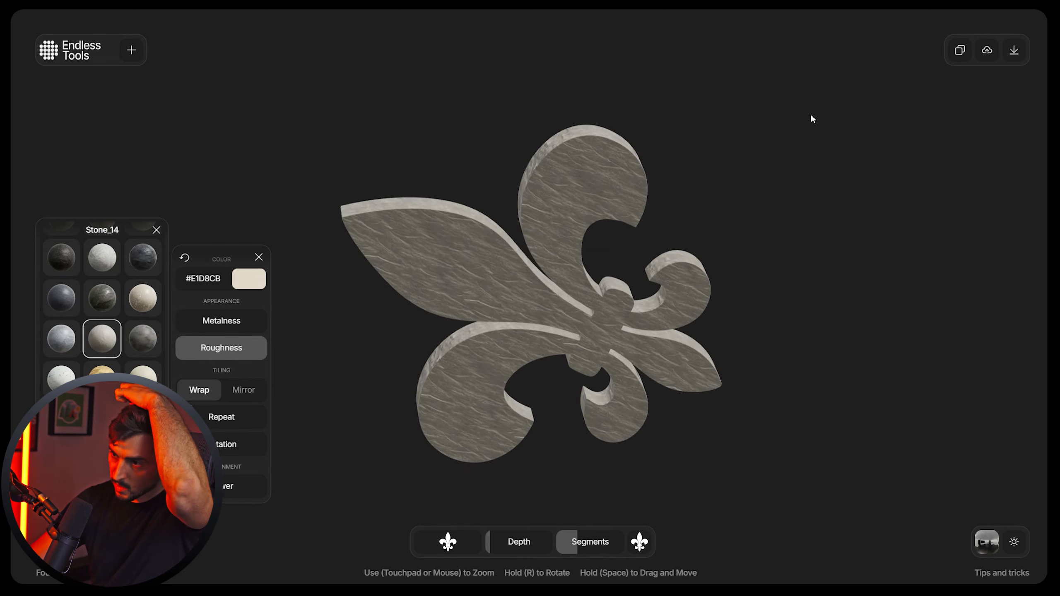
- Browse the material collections and apply the Dragon material from the Metal collection to the 3D fleur-de-lis
{"action": "scroll", "coordinate": [98, 321], "scroll_direction": "up", "scroll_amount": 3}
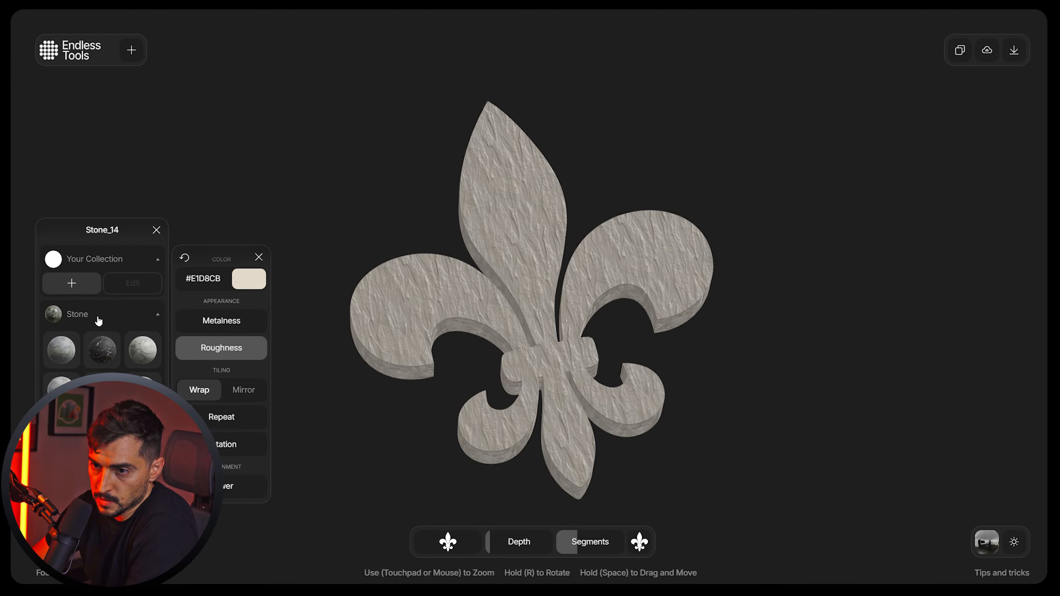
{"action": "left_click", "coordinate": [130, 258]}
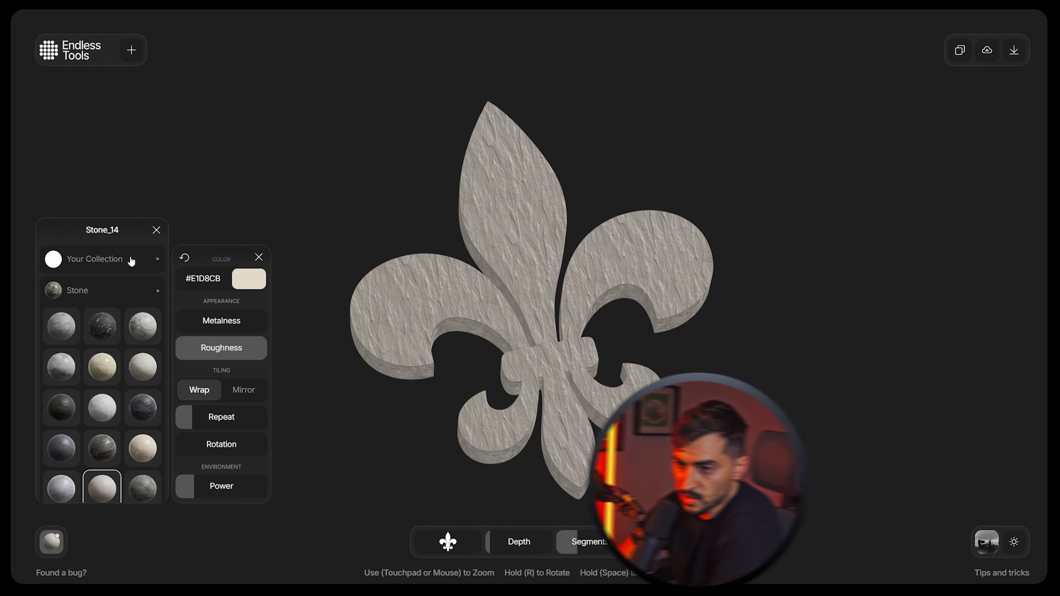
{"action": "left_click", "coordinate": [131, 293]}
{"action": "left_click", "coordinate": [113, 322]}
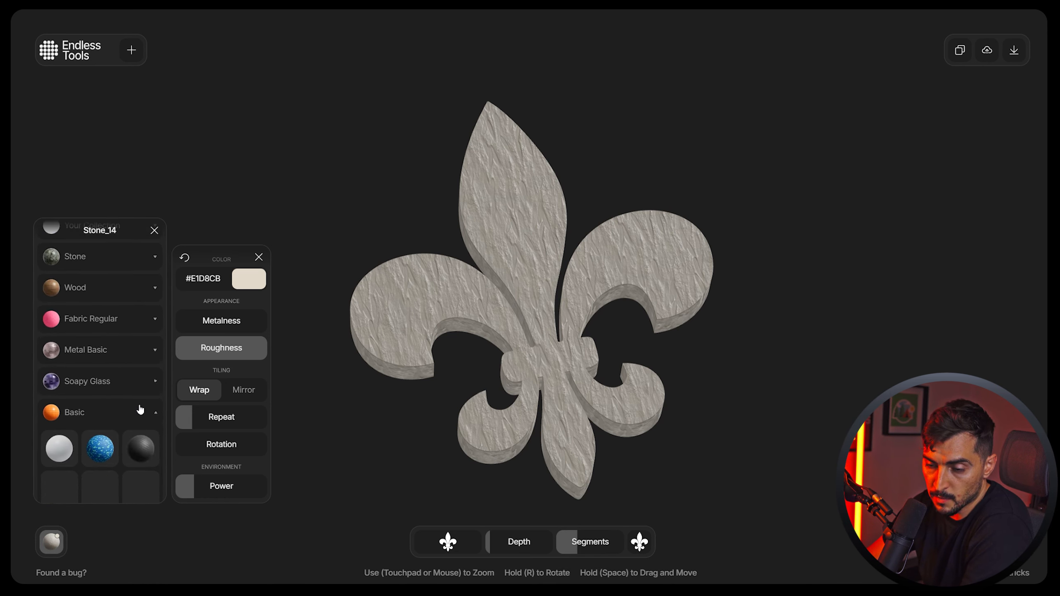
{"action": "scroll", "coordinate": [140, 409], "scroll_direction": "down", "scroll_amount": 3}
{"action": "left_click", "coordinate": [104, 265]}
{"action": "scroll", "coordinate": [128, 461], "scroll_direction": "down", "scroll_amount": 5}
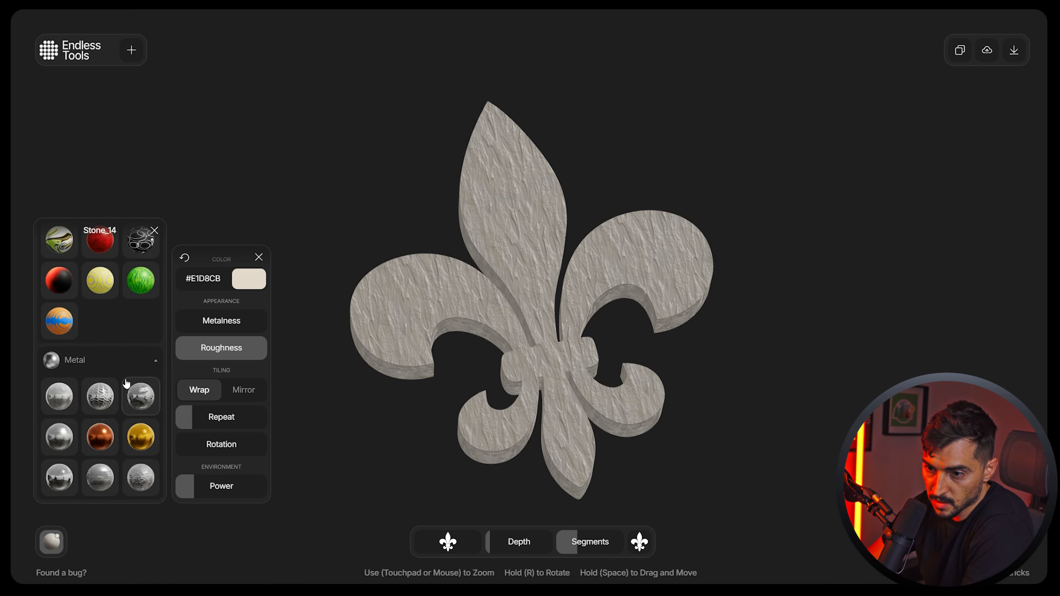
{"action": "scroll", "coordinate": [133, 380], "scroll_direction": "up", "scroll_amount": 10}
{"action": "scroll", "coordinate": [128, 396], "scroll_direction": "down", "scroll_amount": 10}
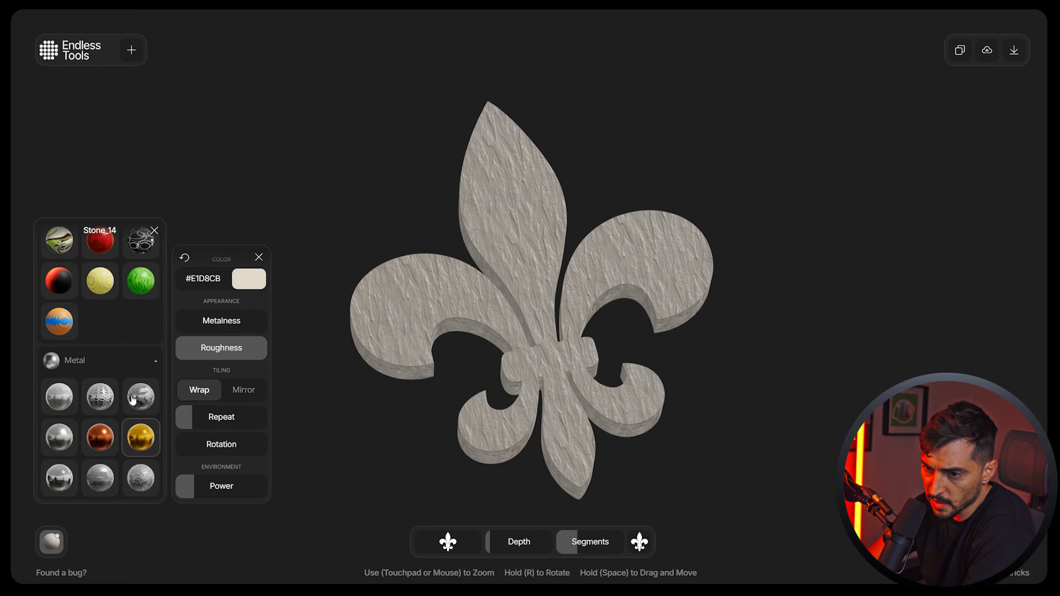
{"action": "left_click", "coordinate": [98, 402]}
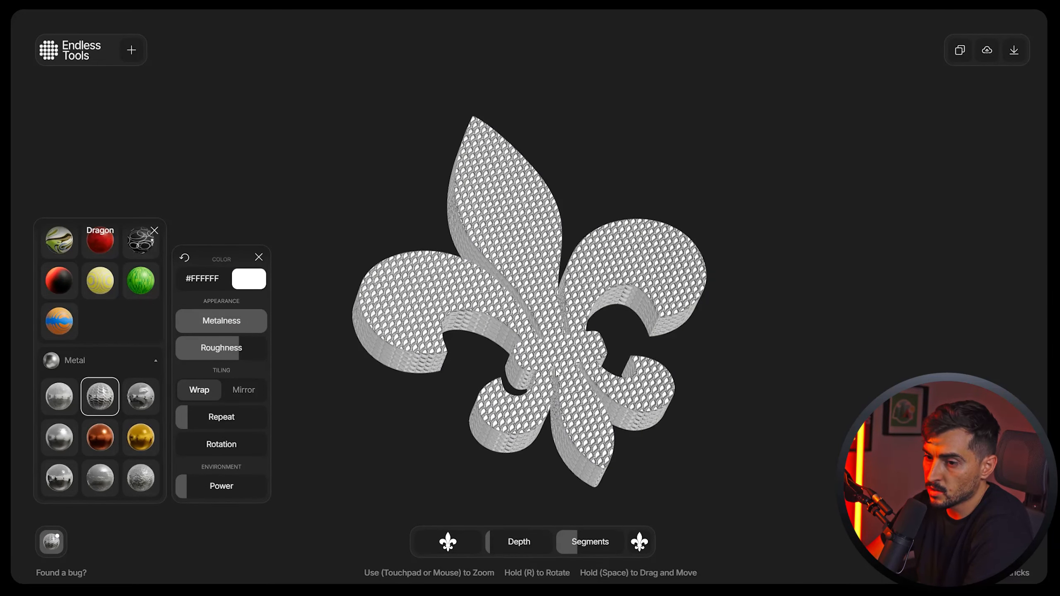
- Compare the 24k, Penny and Metal Jacket metals on the fleur-de-lis, apply 24k, and slightly increase the extrusion depth
{"action": "left_click", "coordinate": [139, 436]}
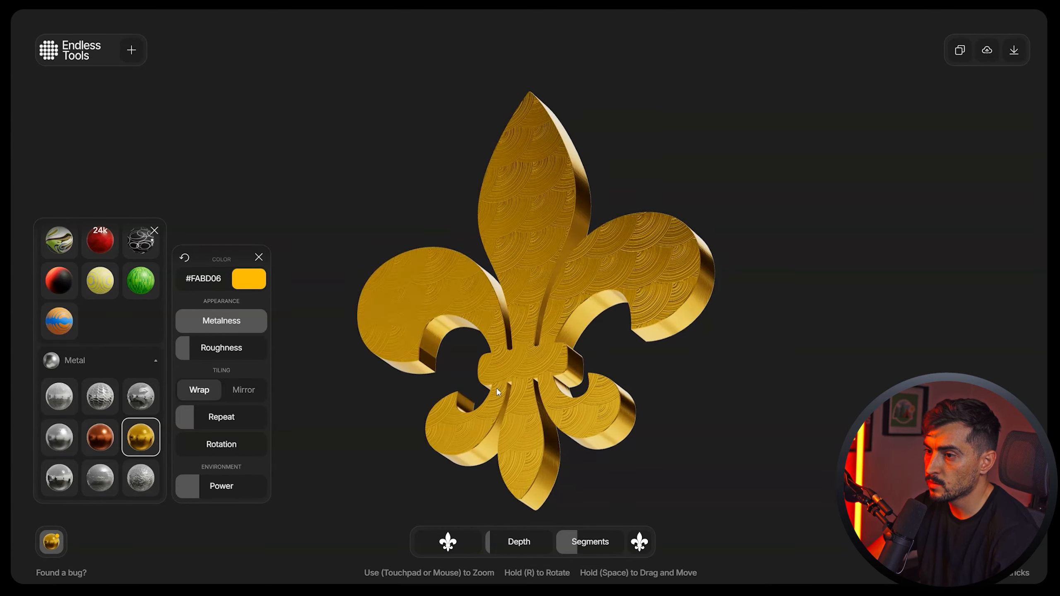
{"action": "left_click", "coordinate": [91, 443]}
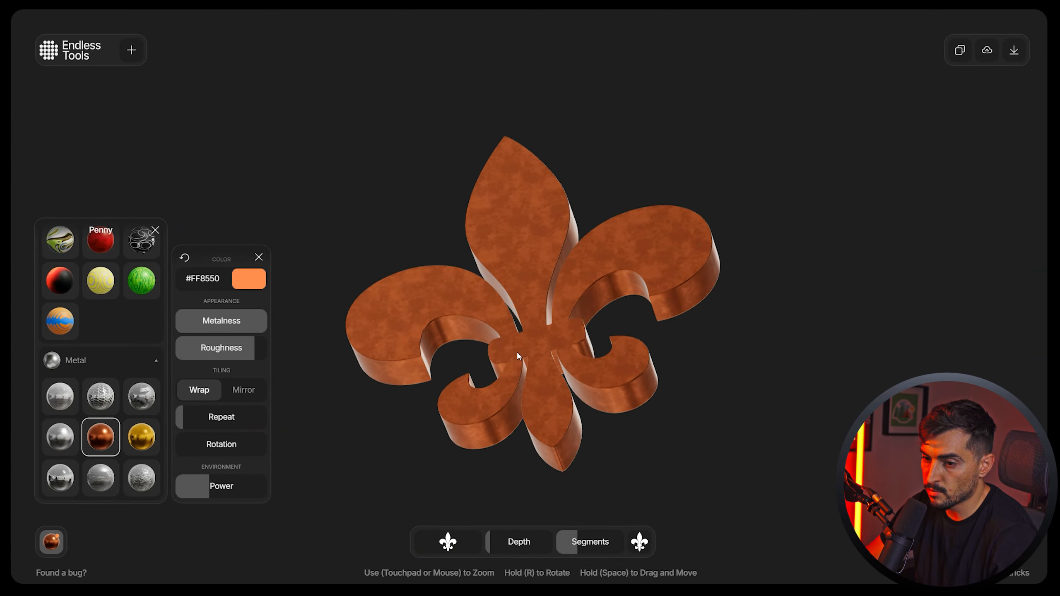
{"action": "left_click", "coordinate": [74, 435]}
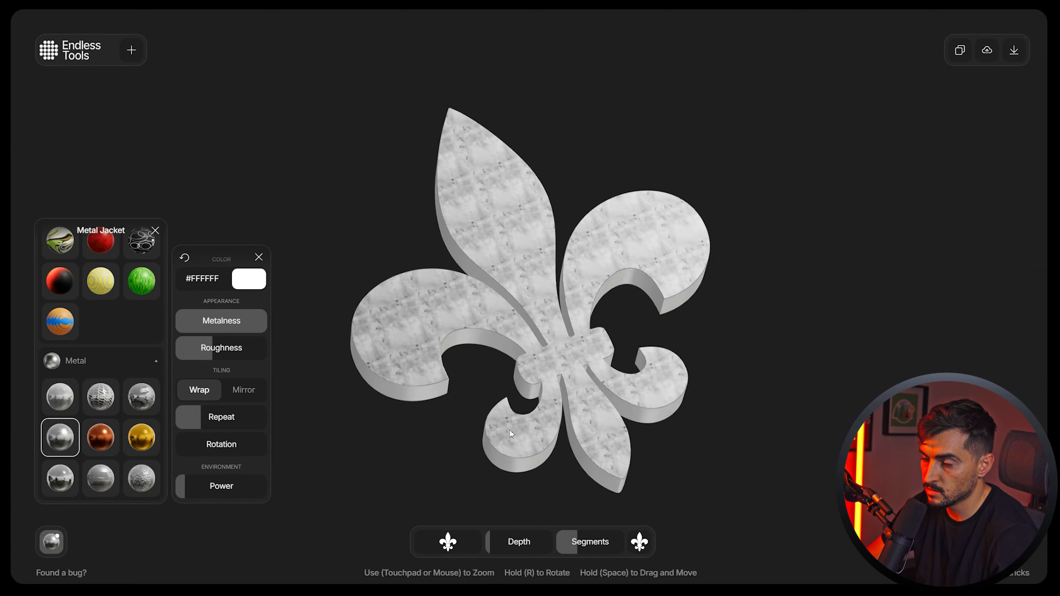
{"action": "left_click", "coordinate": [141, 437]}
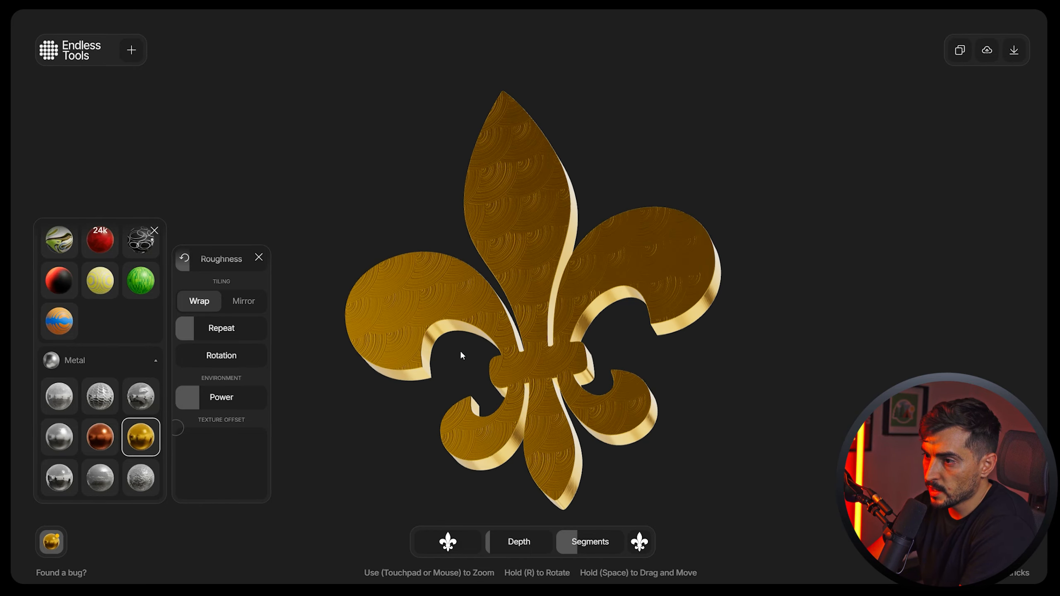
{"action": "mouse_move", "coordinate": [494, 543]}
{"action": "left_mouse_down"}
{"action": "mouse_move", "coordinate": [547, 542]}
{"action": "mouse_move", "coordinate": [490, 543]}
{"action": "left_mouse_up"}
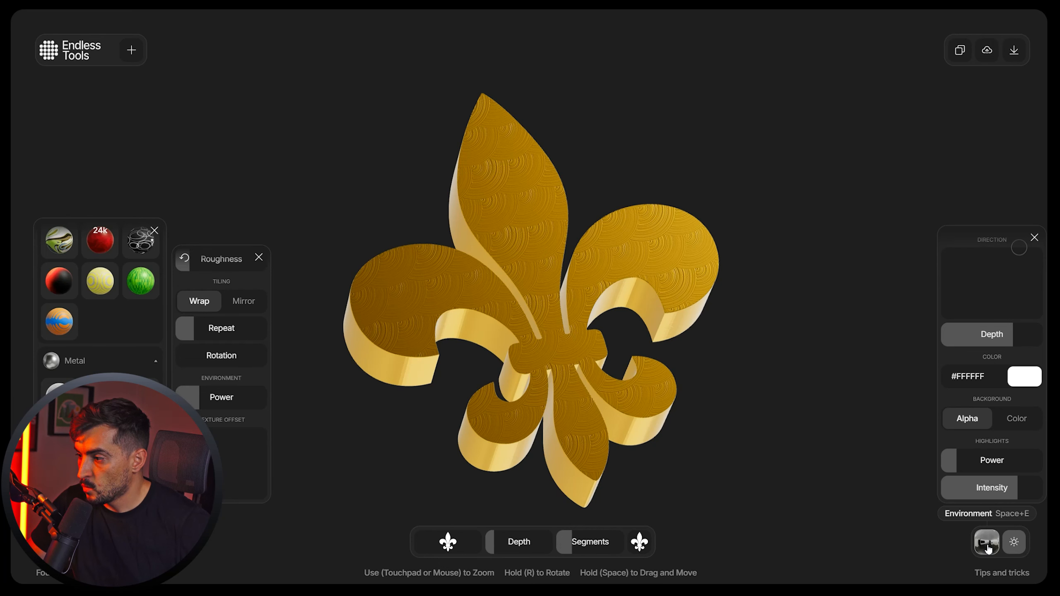
- Browse the environment collections, apply the NR 8 environment from Nature, and rotate the fleur-de-lis to inspect its reflections
{"action": "left_click", "coordinate": [987, 547]}
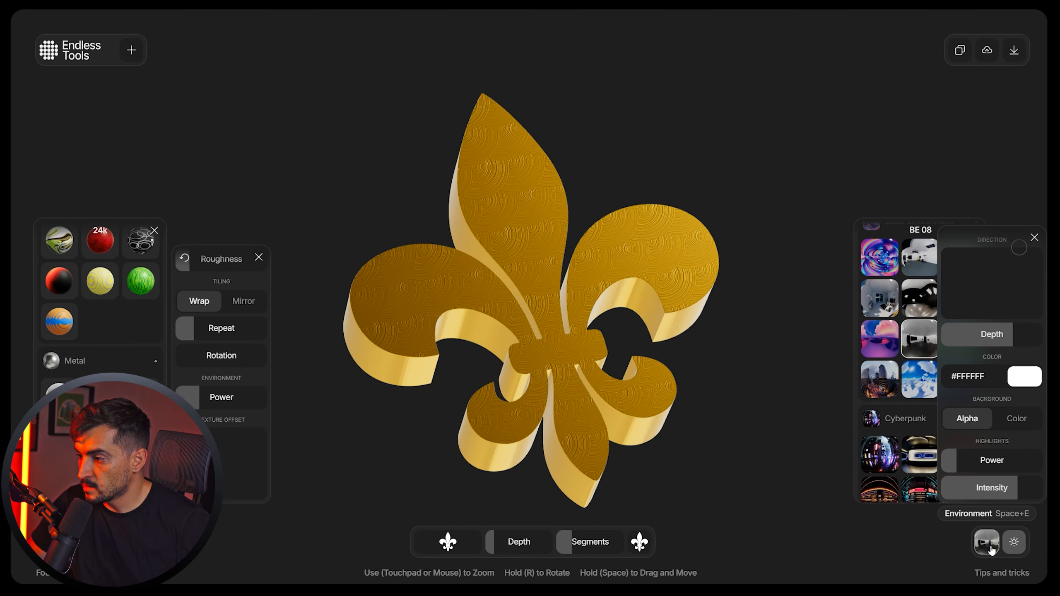
{"action": "left_click", "coordinate": [1035, 237]}
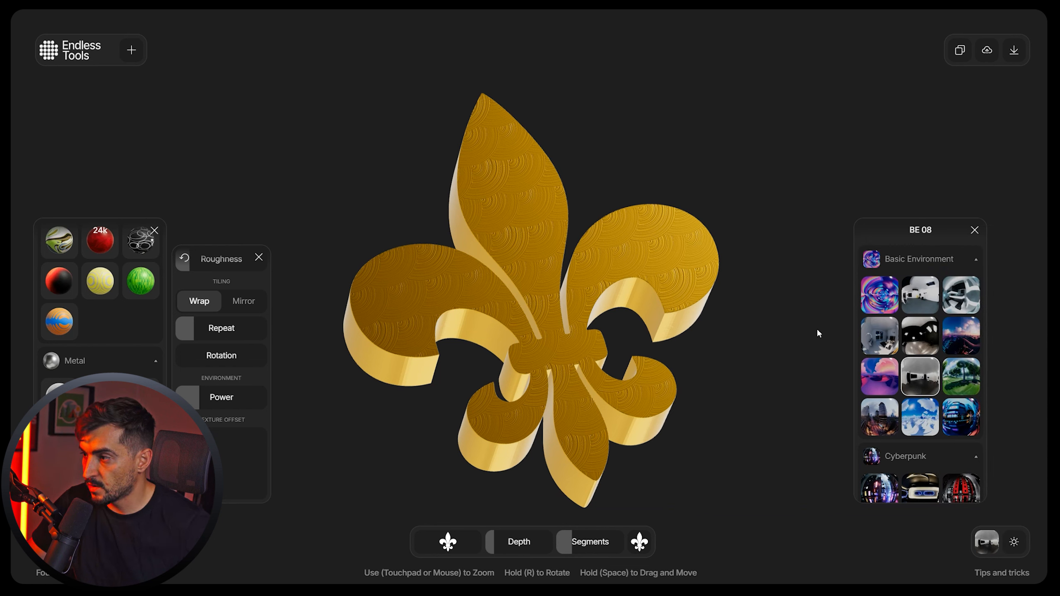
{"action": "scroll", "coordinate": [899, 343], "scroll_direction": "down", "scroll_amount": 10}
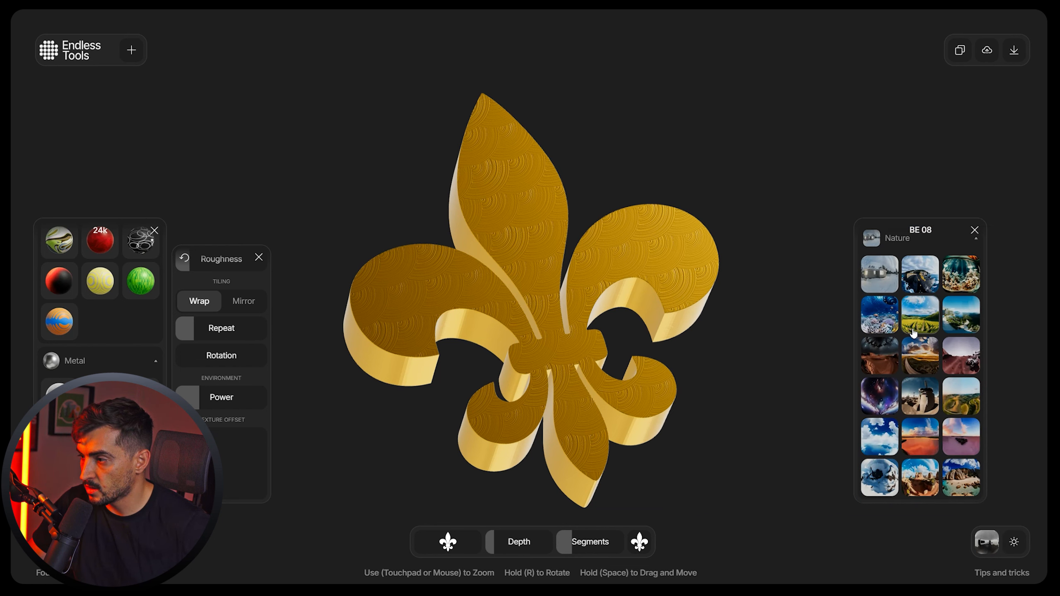
{"action": "left_click", "coordinate": [933, 365]}
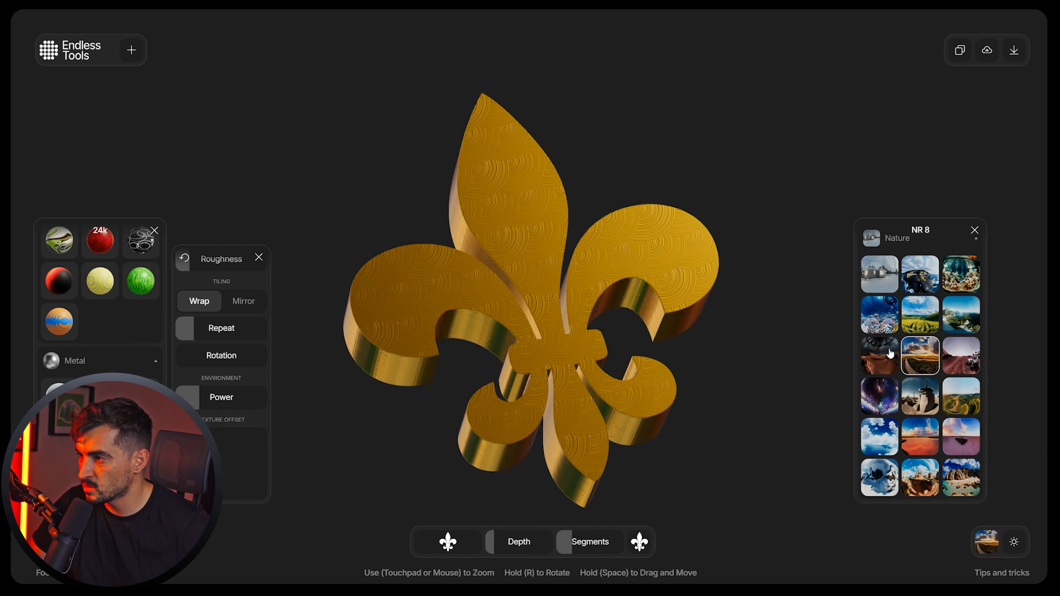
{"action": "key", "text": "r"}
{"action": "left_click_drag", "start_coordinate": [717, 185], "coordinate": [548, 297]}
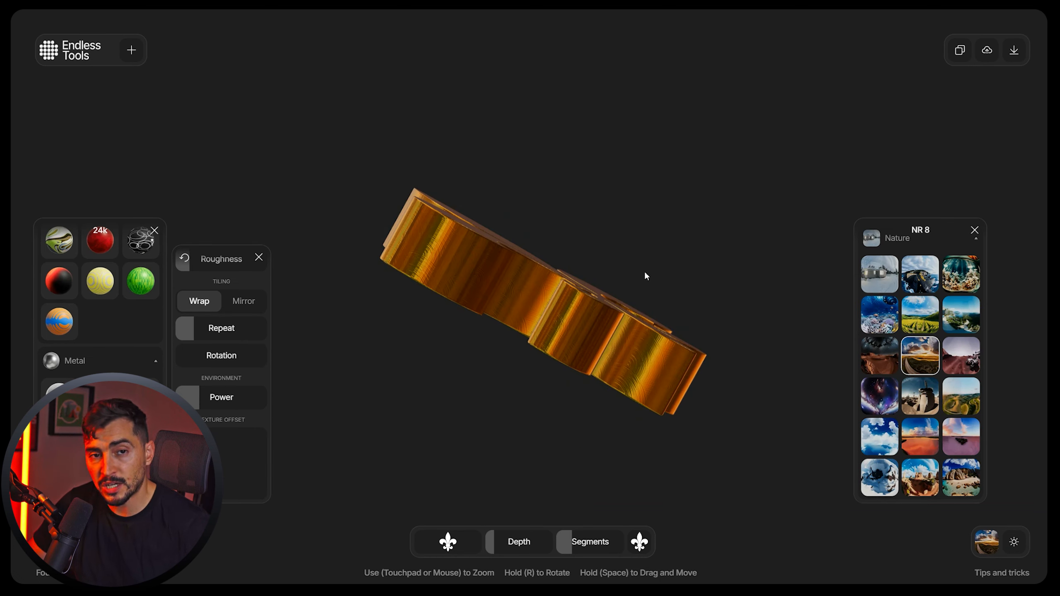
{"action": "left_click_drag", "start_coordinate": [645, 276], "coordinate": [567, 270]}
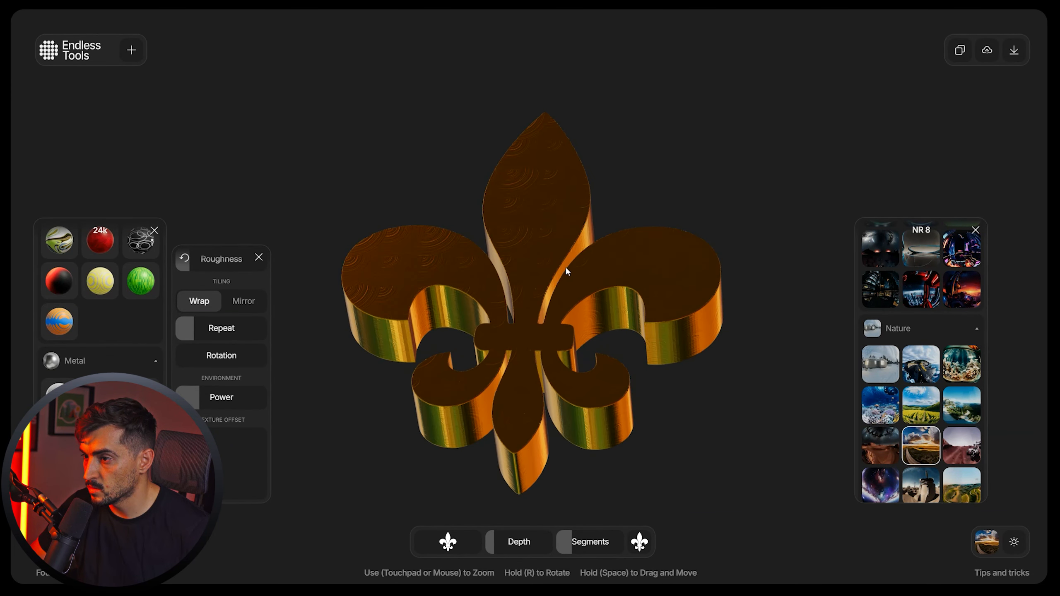
- Move the scene's light direction from the far corner to the upper inner area so the front face is lit
{"action": "left_click", "coordinate": [1015, 543]}
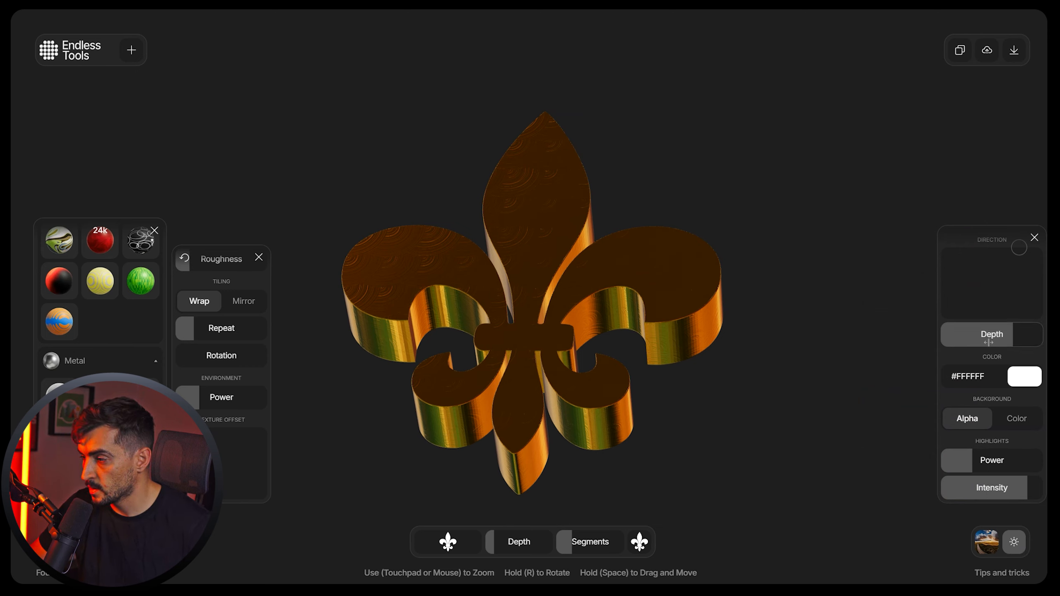
{"action": "left_click_drag", "start_coordinate": [1017, 248], "coordinate": [968, 272]}
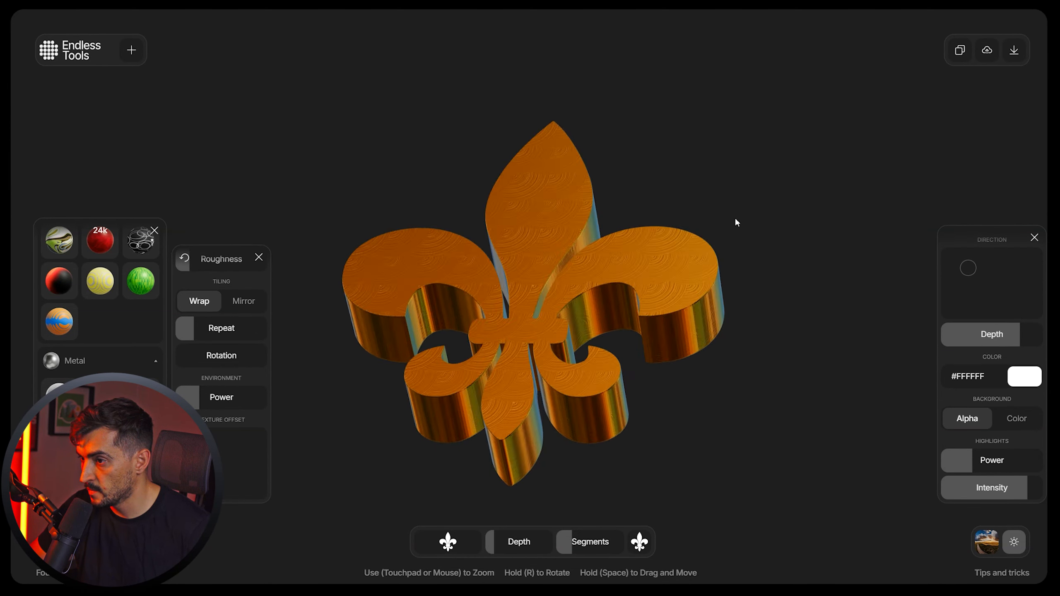
{"action": "scroll", "coordinate": [240, 396], "scroll_direction": "up", "scroll_amount": 2}
{"action": "scroll", "coordinate": [240, 396], "scroll_direction": "down", "scroll_amount": 2}
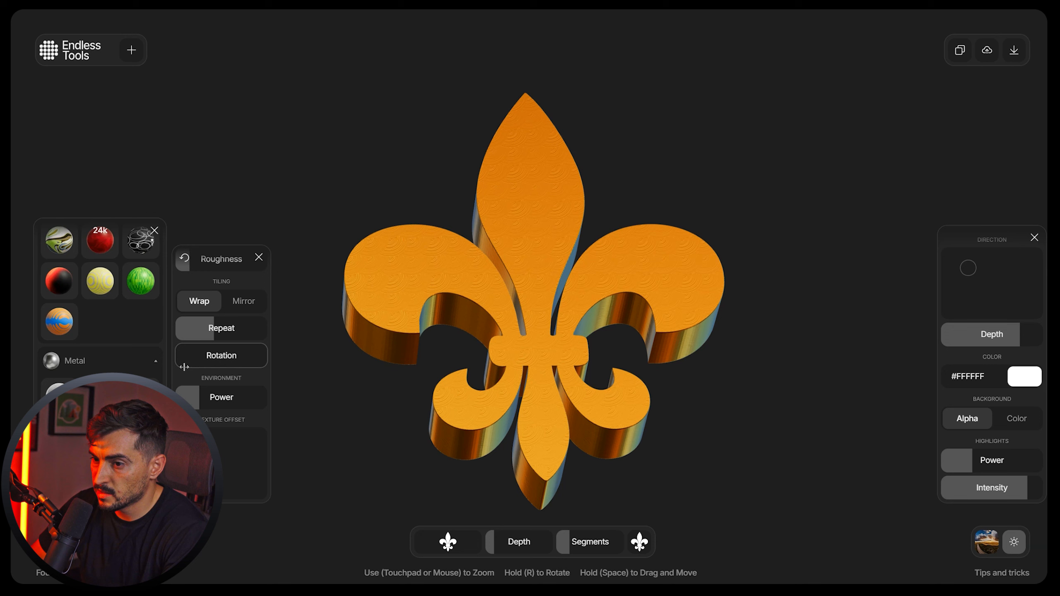
- Slightly raise the gold material's environment power and keep its texture tiling on Wrap
{"action": "left_click_drag", "start_coordinate": [198, 400], "coordinate": [212, 402]}
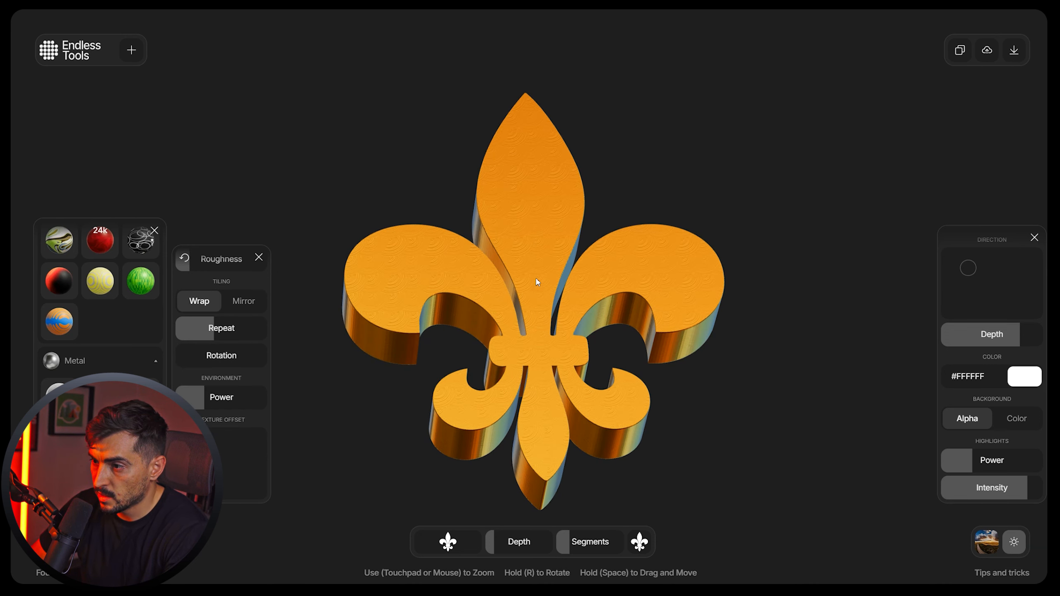
{"action": "scroll", "coordinate": [532, 280], "scroll_direction": "up", "scroll_amount": 5}
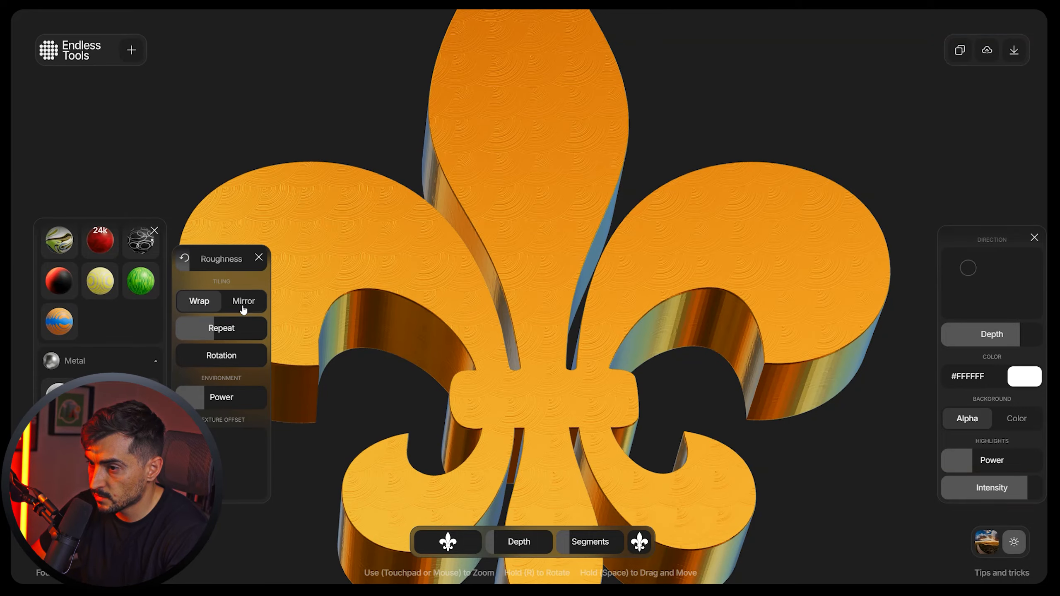
{"action": "left_click", "coordinate": [204, 299]}
- Test high and low roughness on the gold material and settle on a low roughness for a polished finish
{"action": "scroll", "coordinate": [205, 301], "scroll_direction": "up", "scroll_amount": 3}
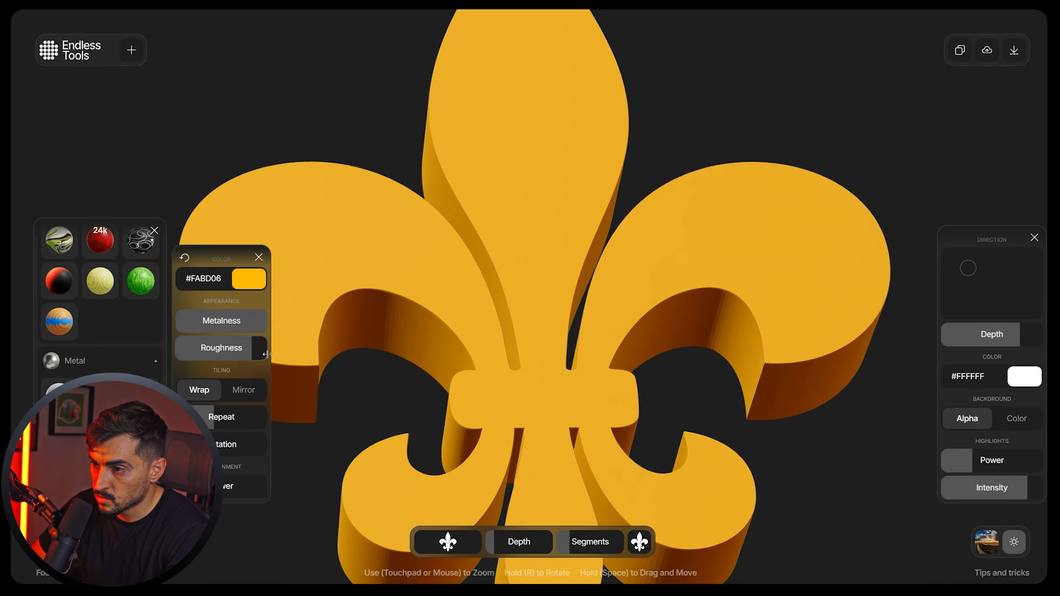
{"action": "left_click_drag", "start_coordinate": [251, 356], "coordinate": [181, 361]}
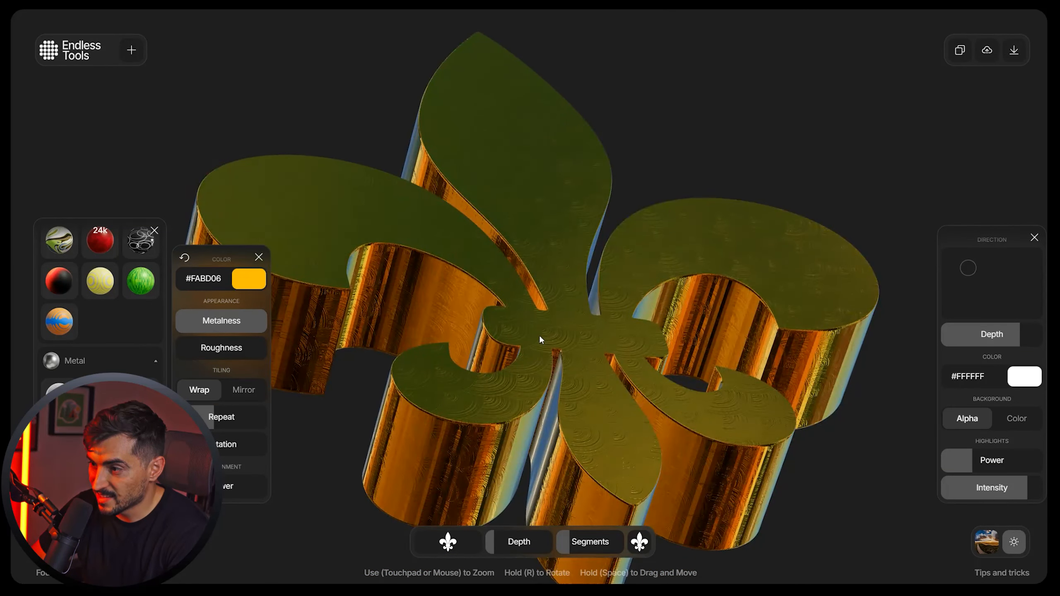
{"action": "left_click_drag", "start_coordinate": [195, 344], "coordinate": [281, 354]}
{"action": "left_click_drag", "start_coordinate": [514, 317], "coordinate": [574, 292]}
{"action": "left_click_drag", "start_coordinate": [250, 351], "coordinate": [175, 357]}
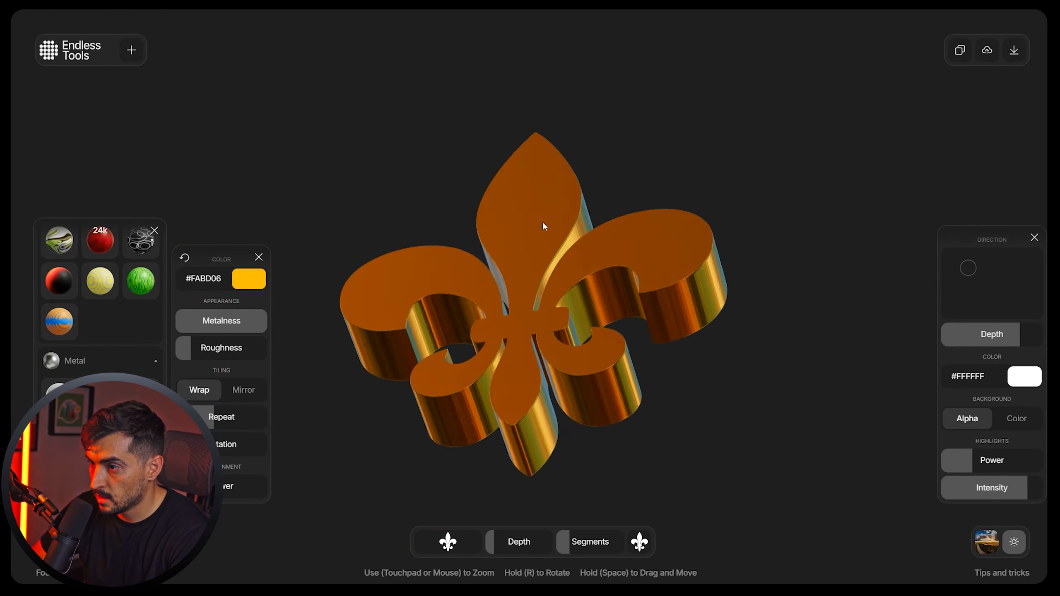
- Rotate the fleur-de-lis so its front face catches the light and export it as an embed
{"action": "left_click_drag", "start_coordinate": [544, 225], "coordinate": [535, 267]}
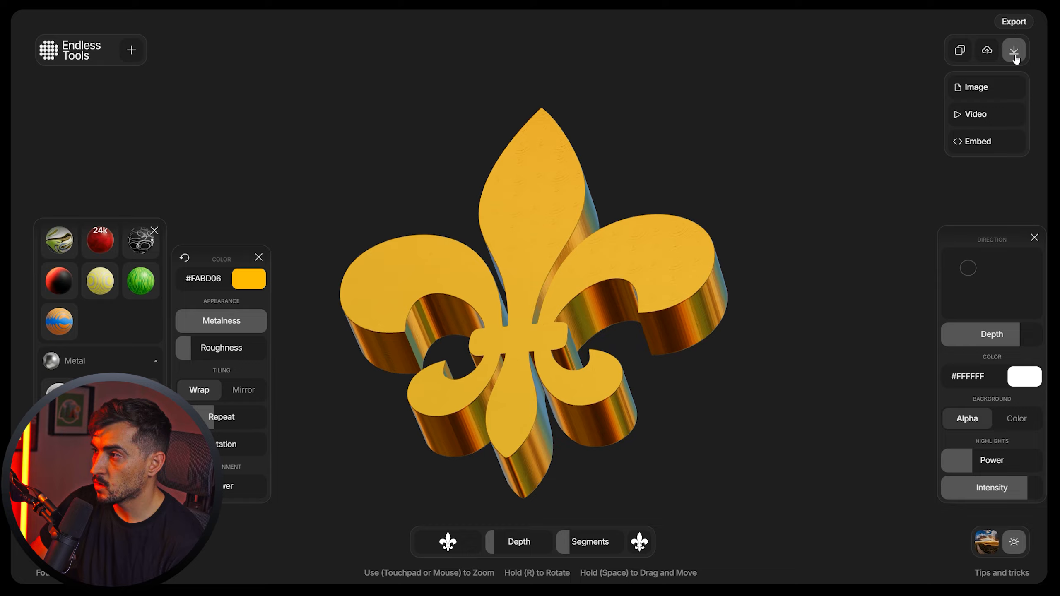
{"action": "left_click", "coordinate": [977, 142]}
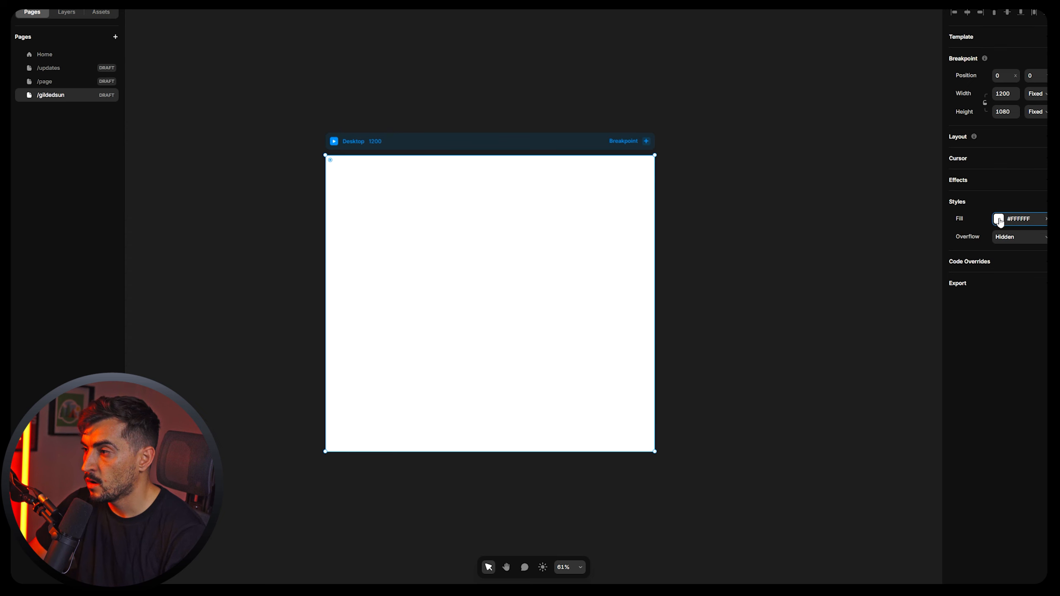
- In Framer, set the fill of the /gildedsun page's Desktop breakpoint to black, #000000
{"action": "left_click", "coordinate": [999, 220]}
{"action": "left_click_drag", "start_coordinate": [865, 307], "coordinate": [766, 335]}
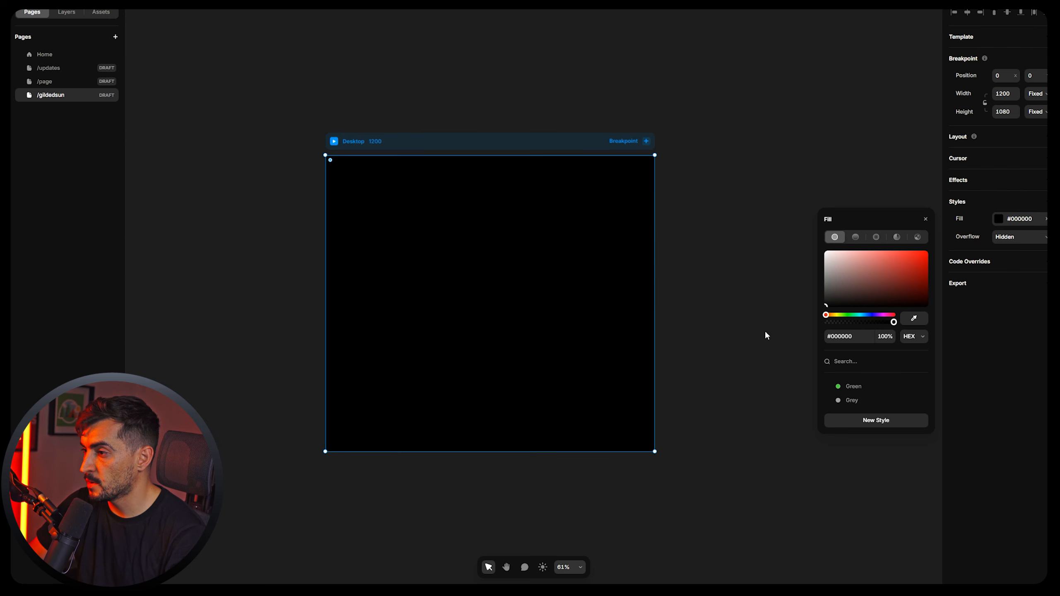
{"action": "left_click", "coordinate": [636, 114]}
- Open the quick search and search for "emb" to find the embed component
{"action": "scroll", "coordinate": [492, 152], "scroll_direction": "up", "scroll_amount": 2}
{"action": "key", "text": "ctrl+k"}
{"action": "type", "text": "emb"}
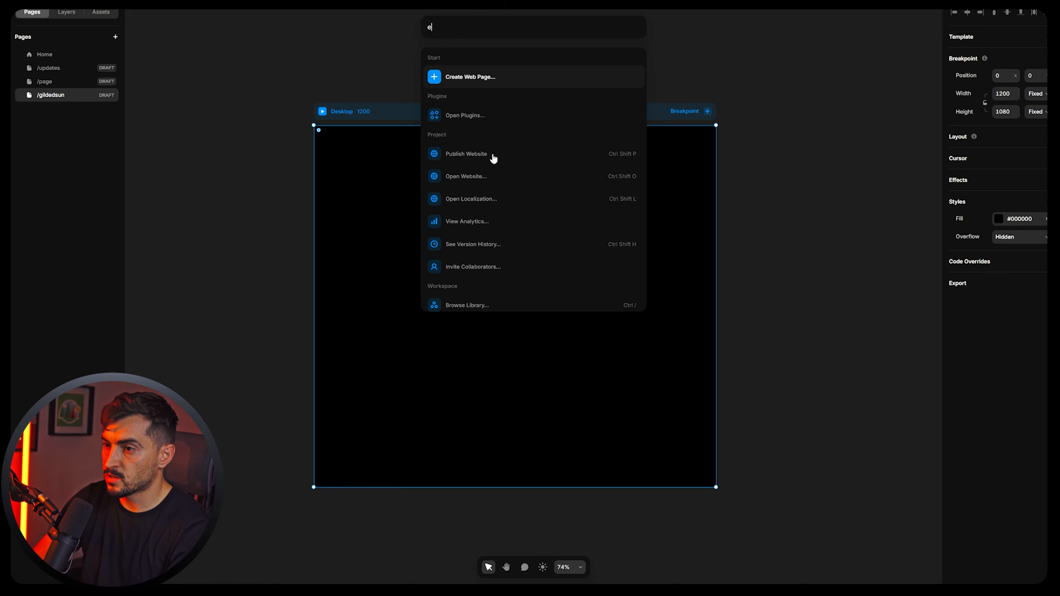